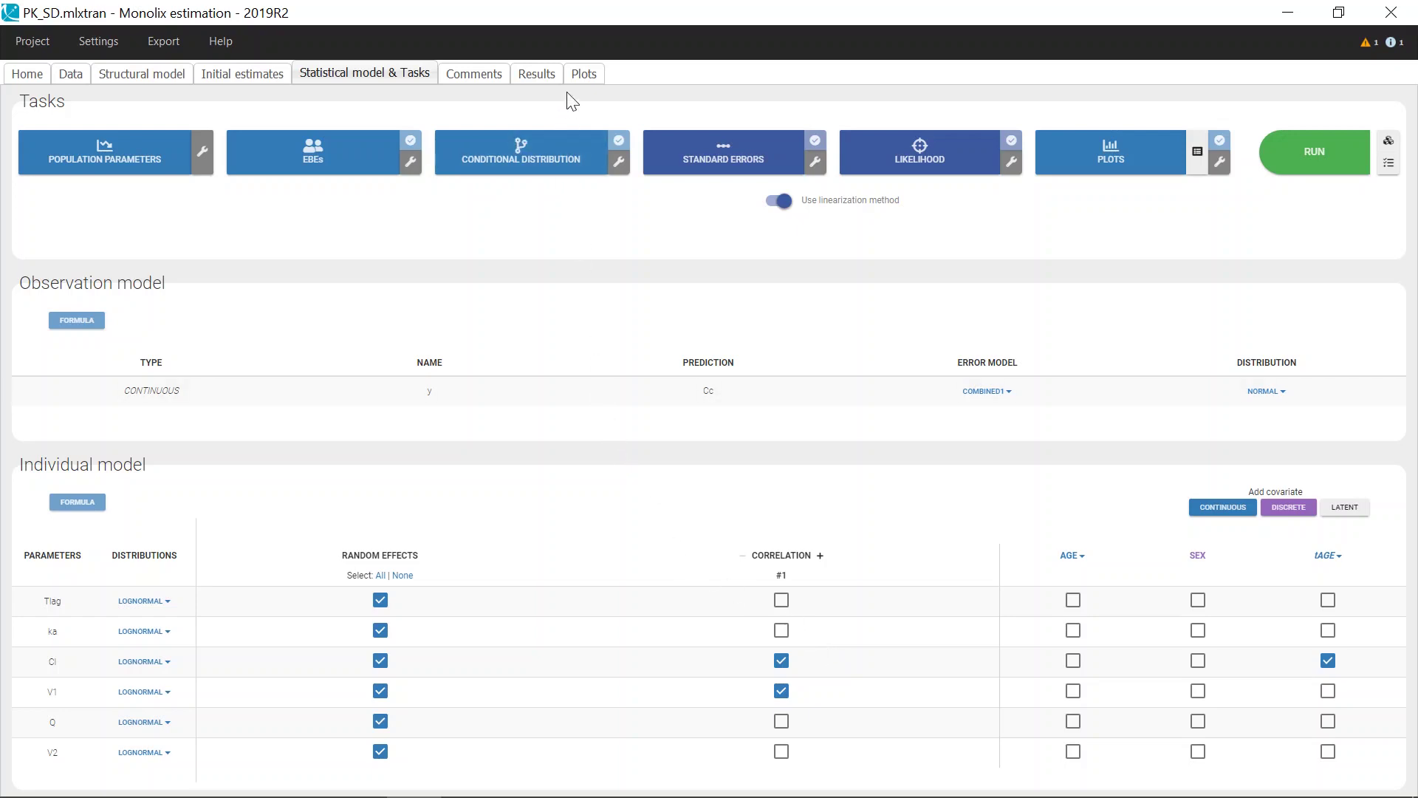
# Step: Display the visual predictive check plot for the PK_SD results
pyautogui.click(582, 76)
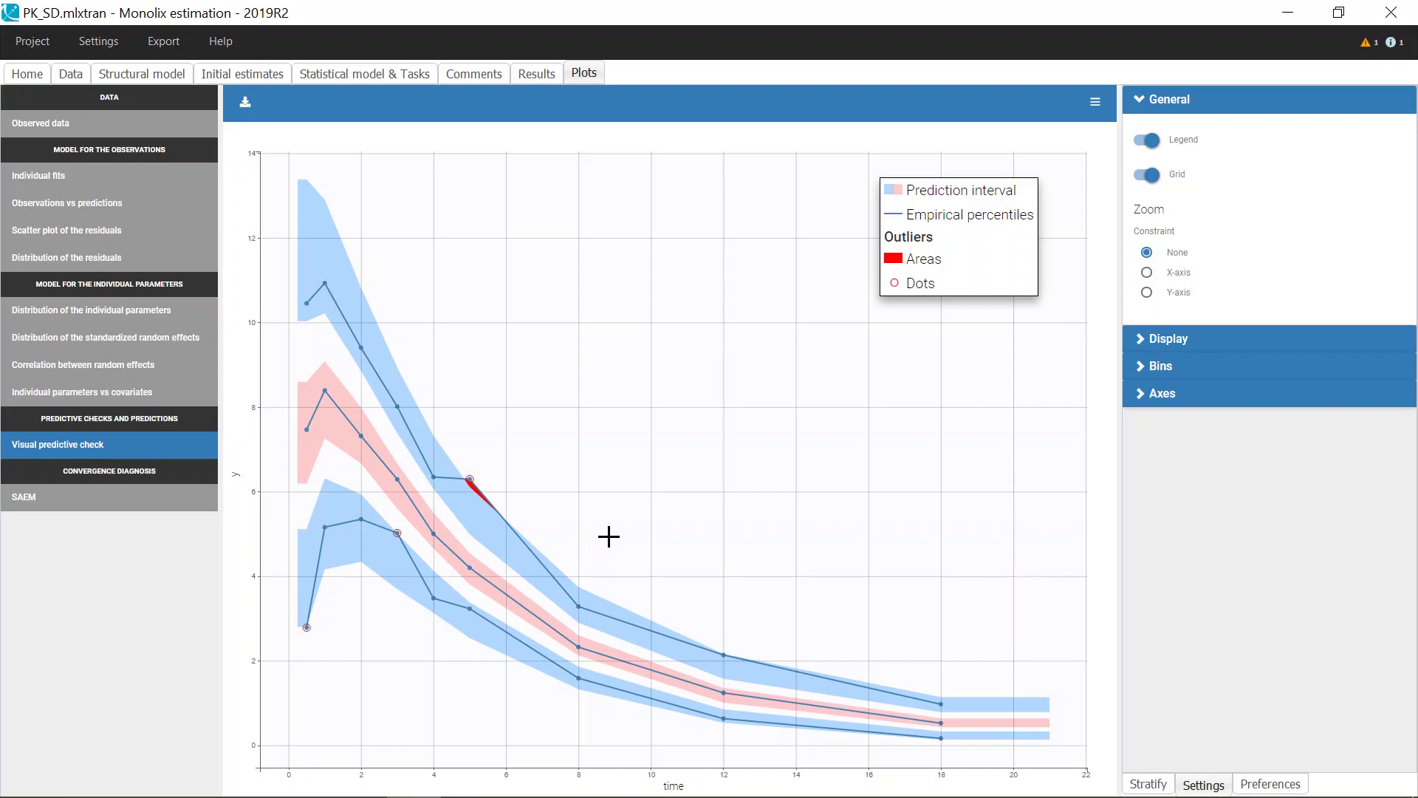
# Step: Switch the IWRES-versus-time and Cc residual scatter plots to the VPC display preset
pyautogui.click(178, 237)
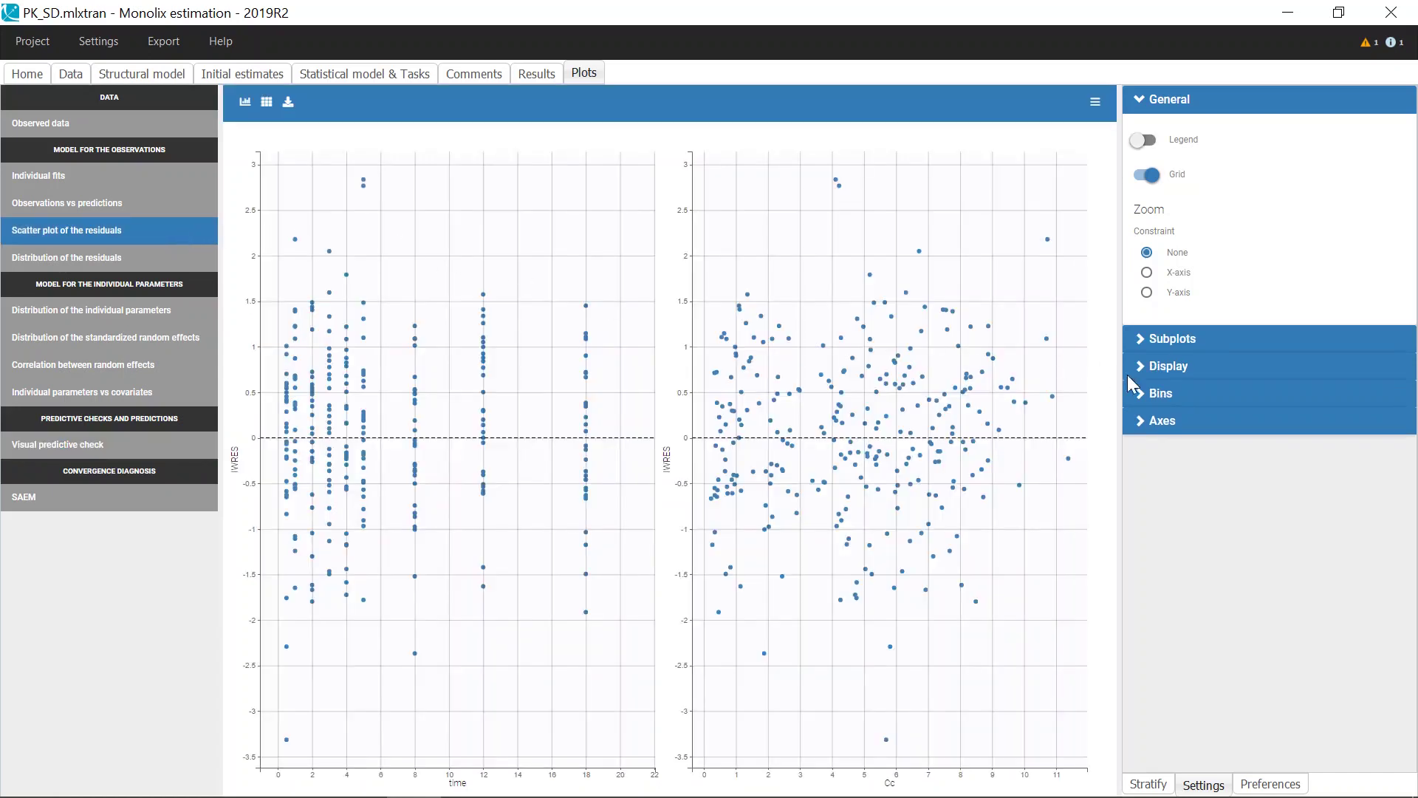
pyautogui.click(1162, 368)
pyautogui.scroll(-3, 1162, 377)
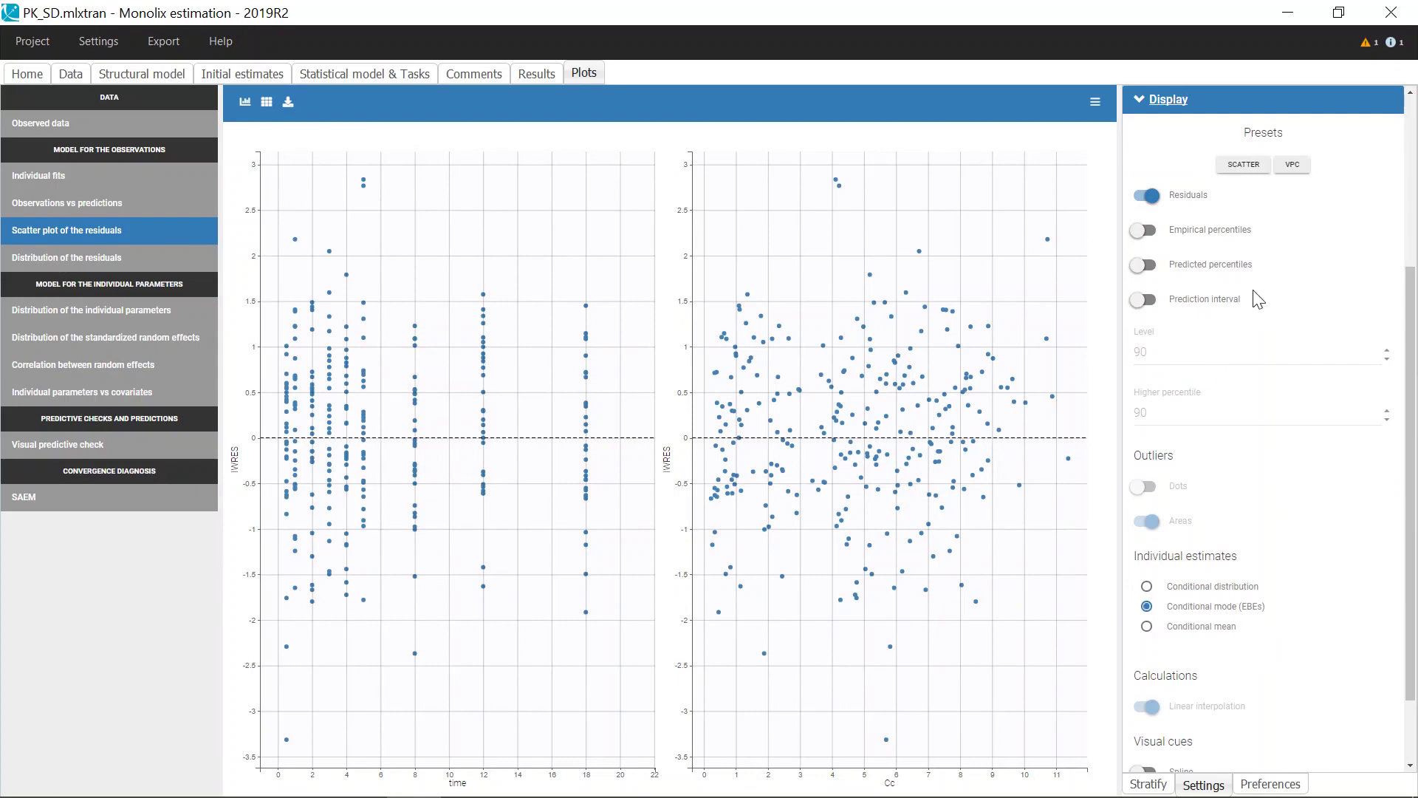
pyautogui.click(1292, 164)
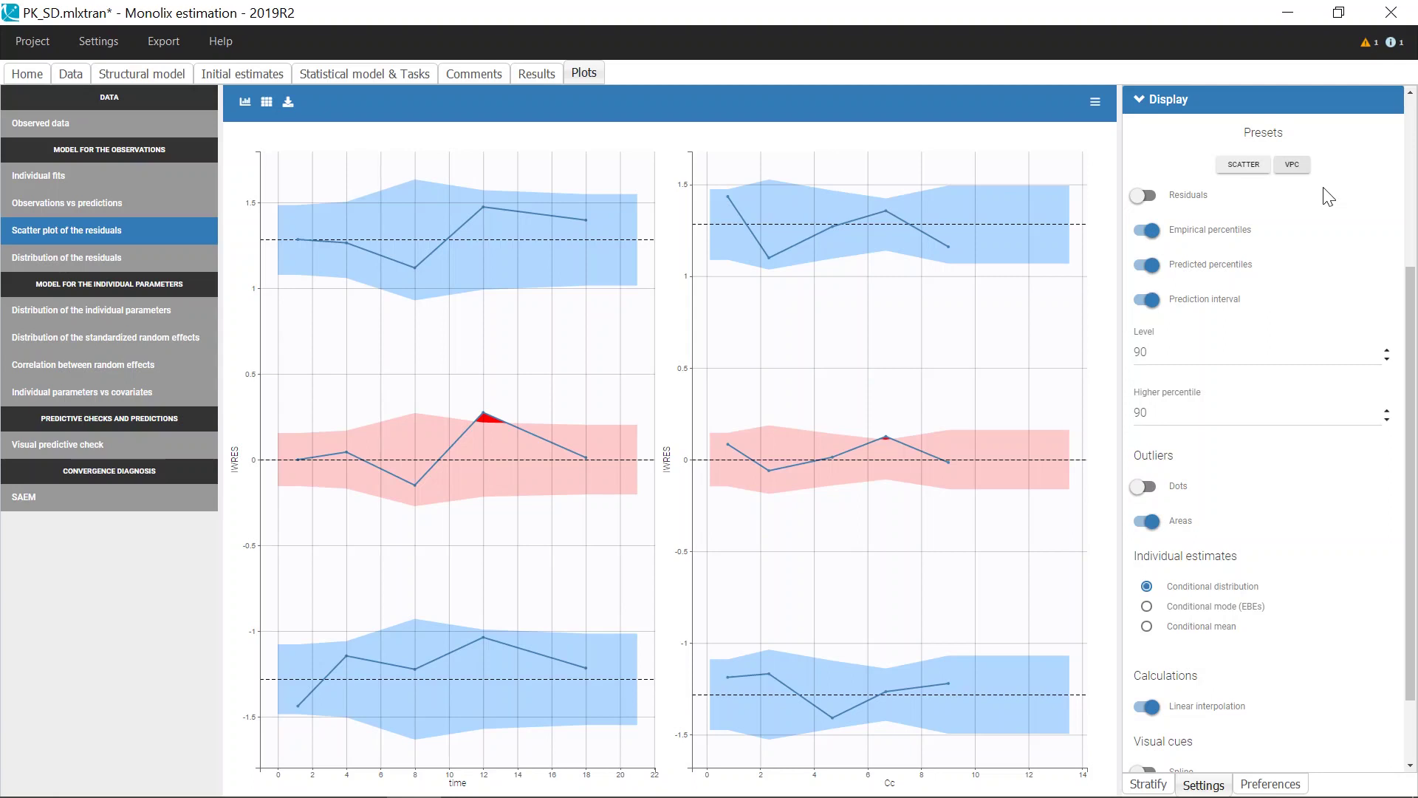
# Step: Use the last run's estimates for all initial values, then view the data_SD_covs.csv data set
pyautogui.click(258, 73)
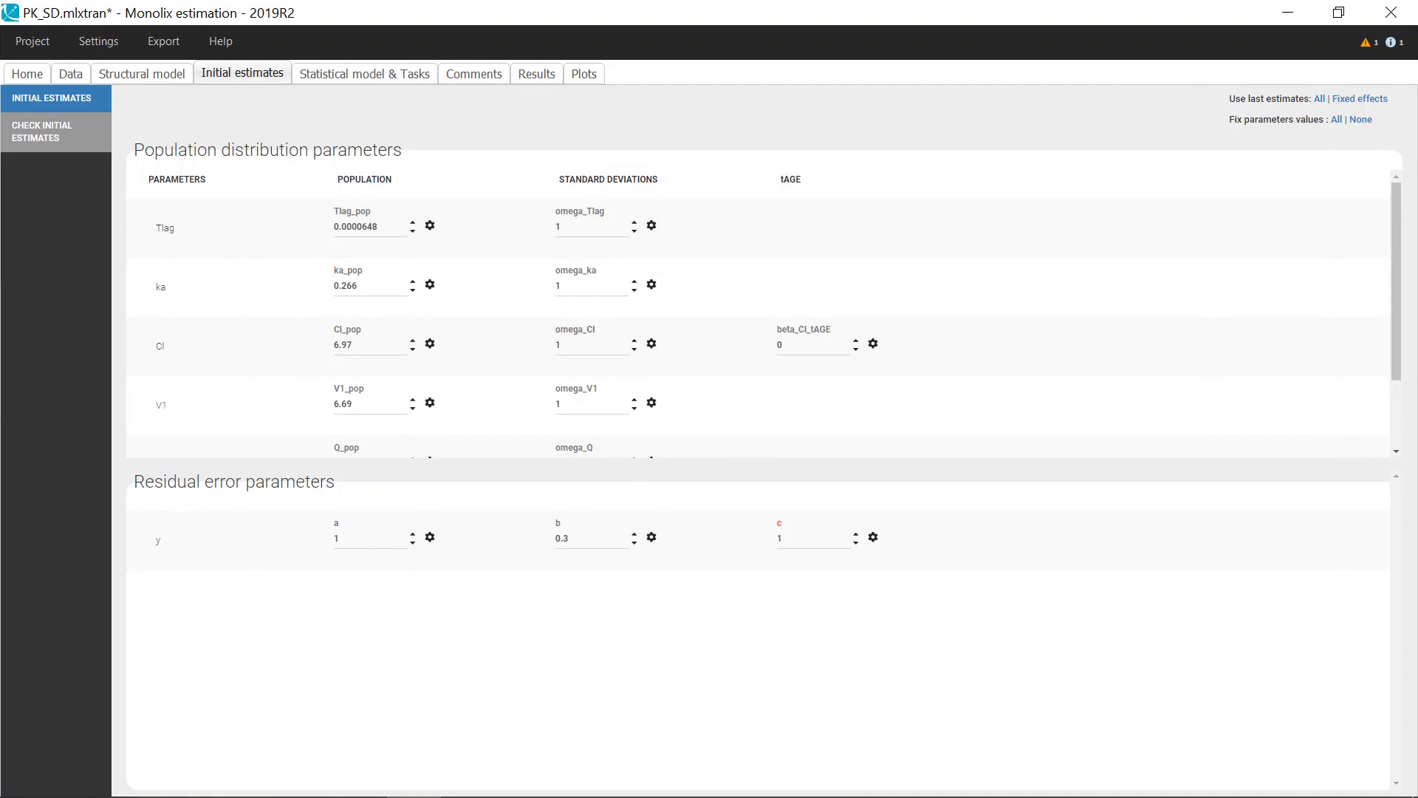
pyautogui.click(1319, 100)
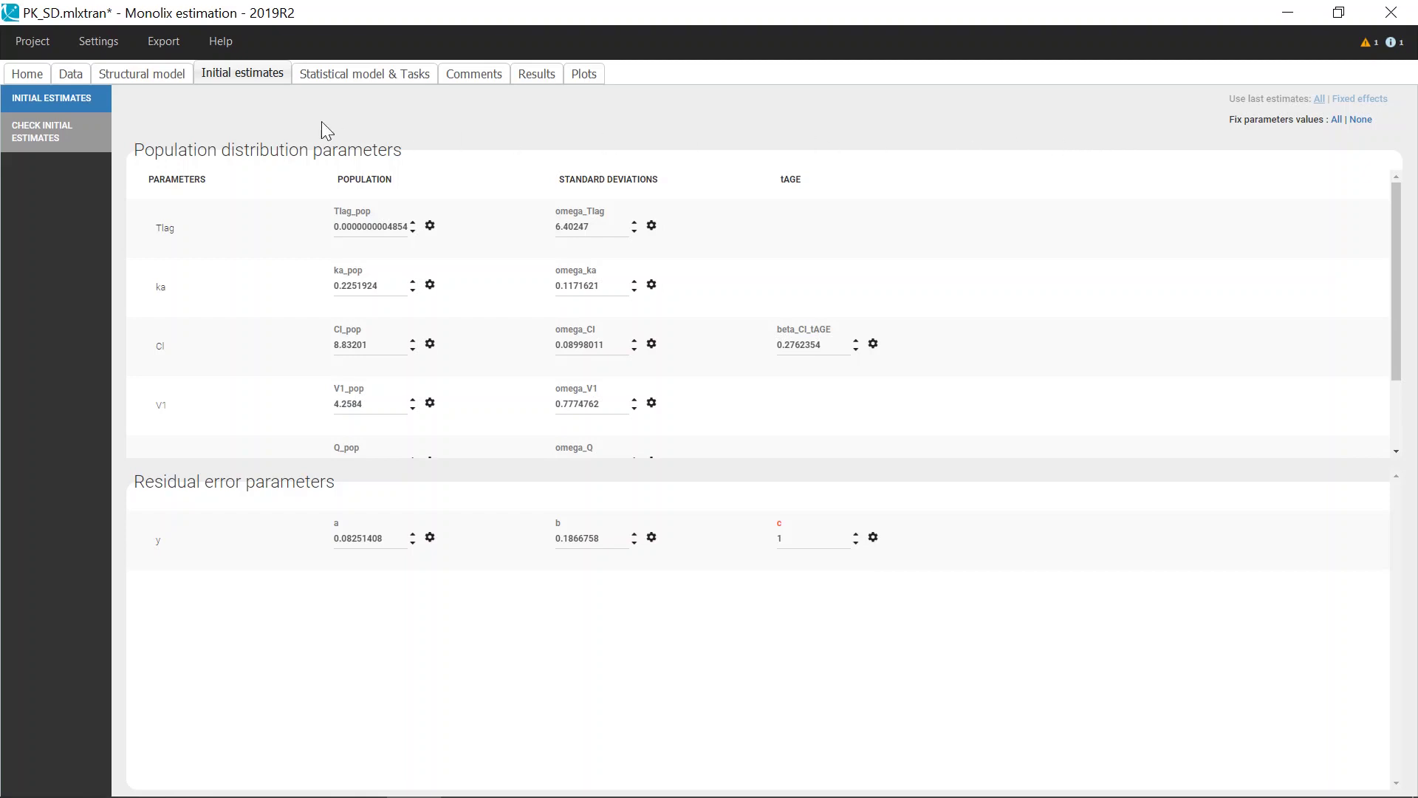
pyautogui.click(77, 74)
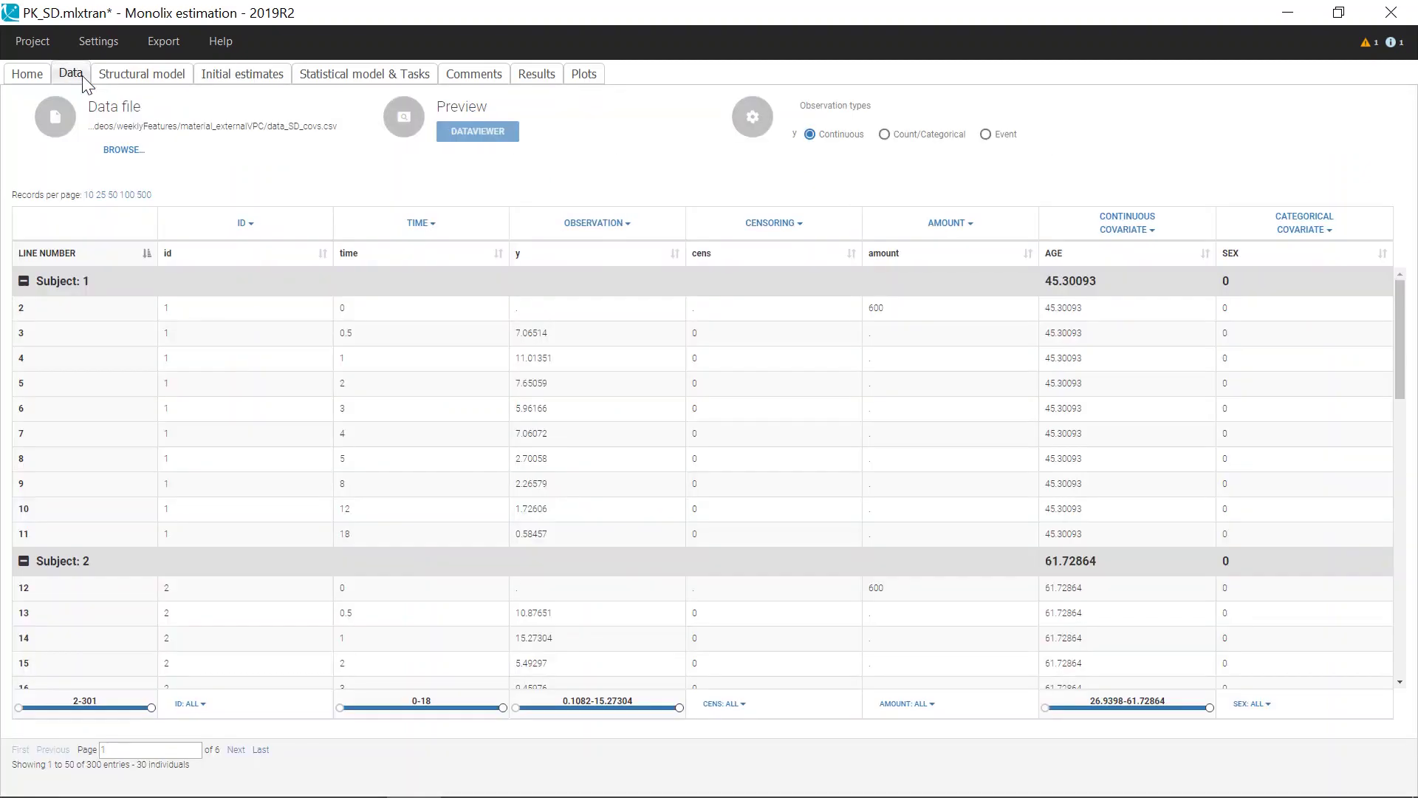
# Step: Load and accept data_MD_covs.csv as the project's data set
pyautogui.click(122, 151)
pyautogui.doubleClick(294, 209)
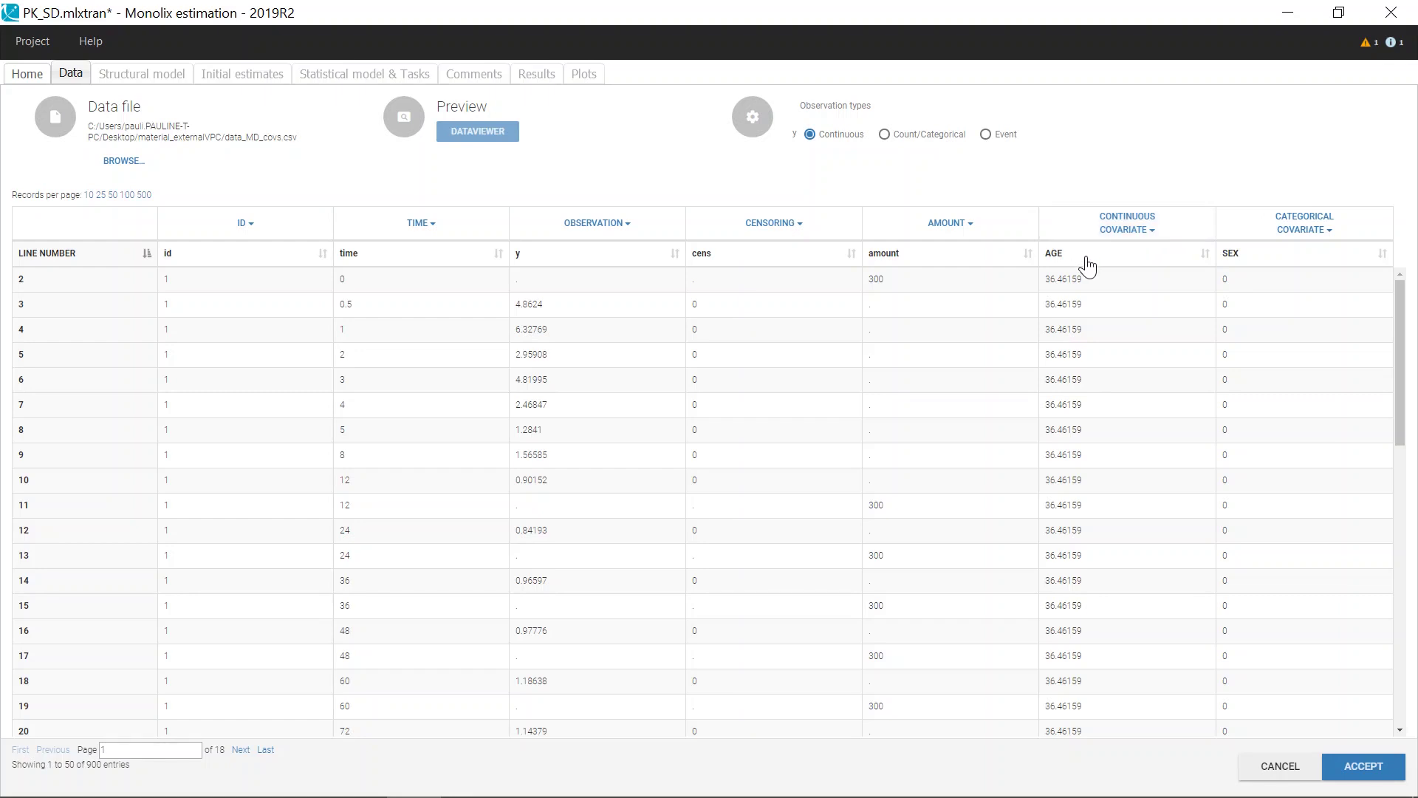
pyautogui.click(1361, 769)
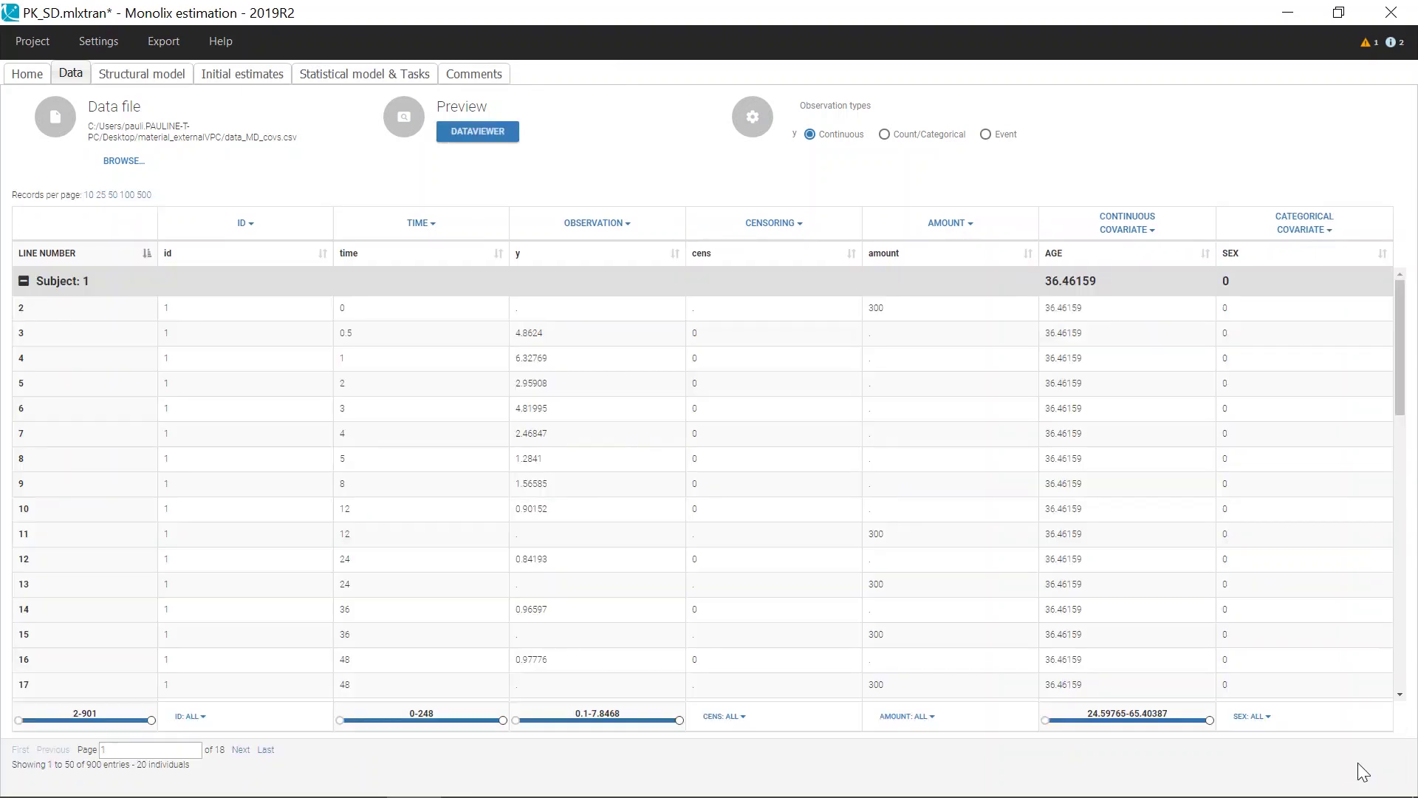
pyautogui.click(353, 77)
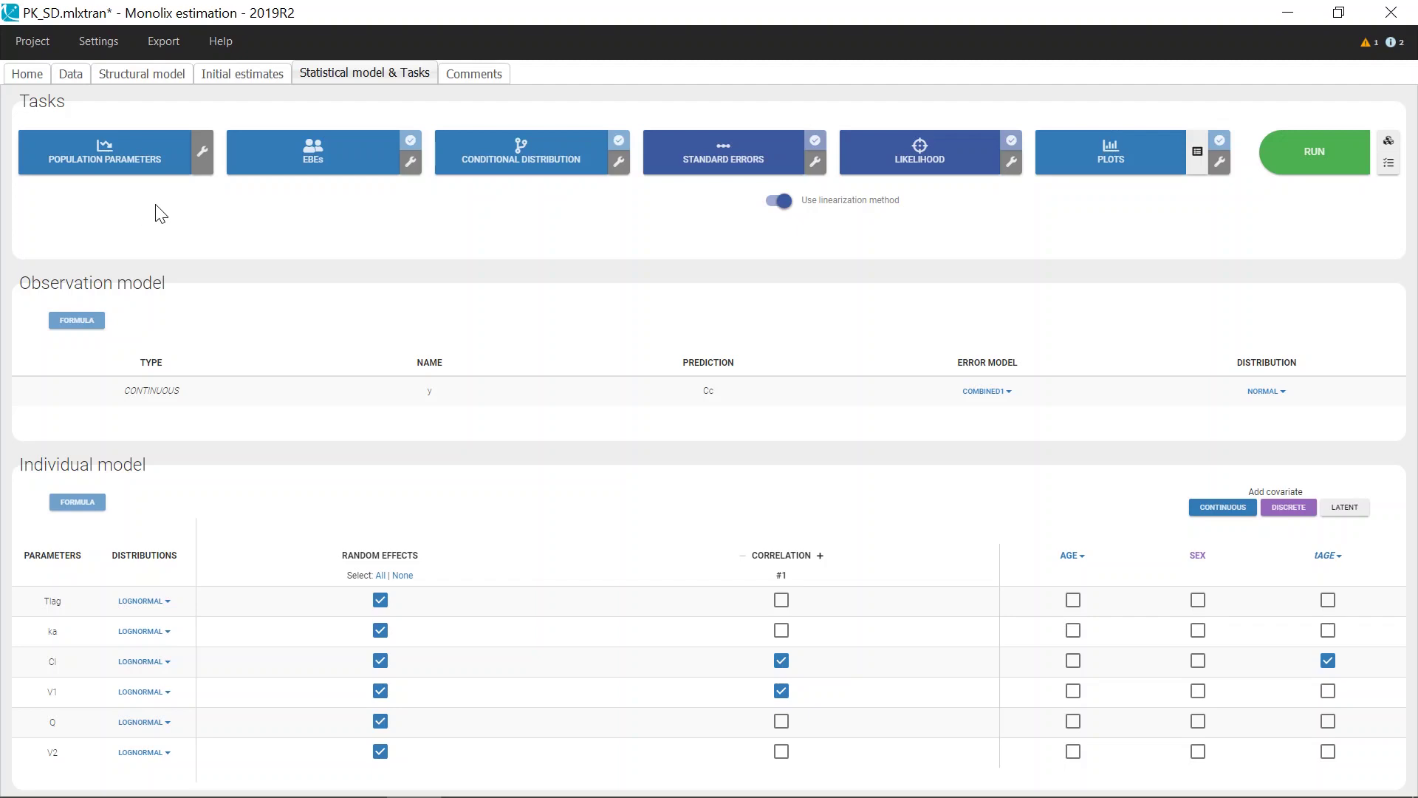
# Step: Set SAEM burn-in, exploratory and smoothing iterations to 0, with both auto-stop criteria off
pyautogui.click(202, 155)
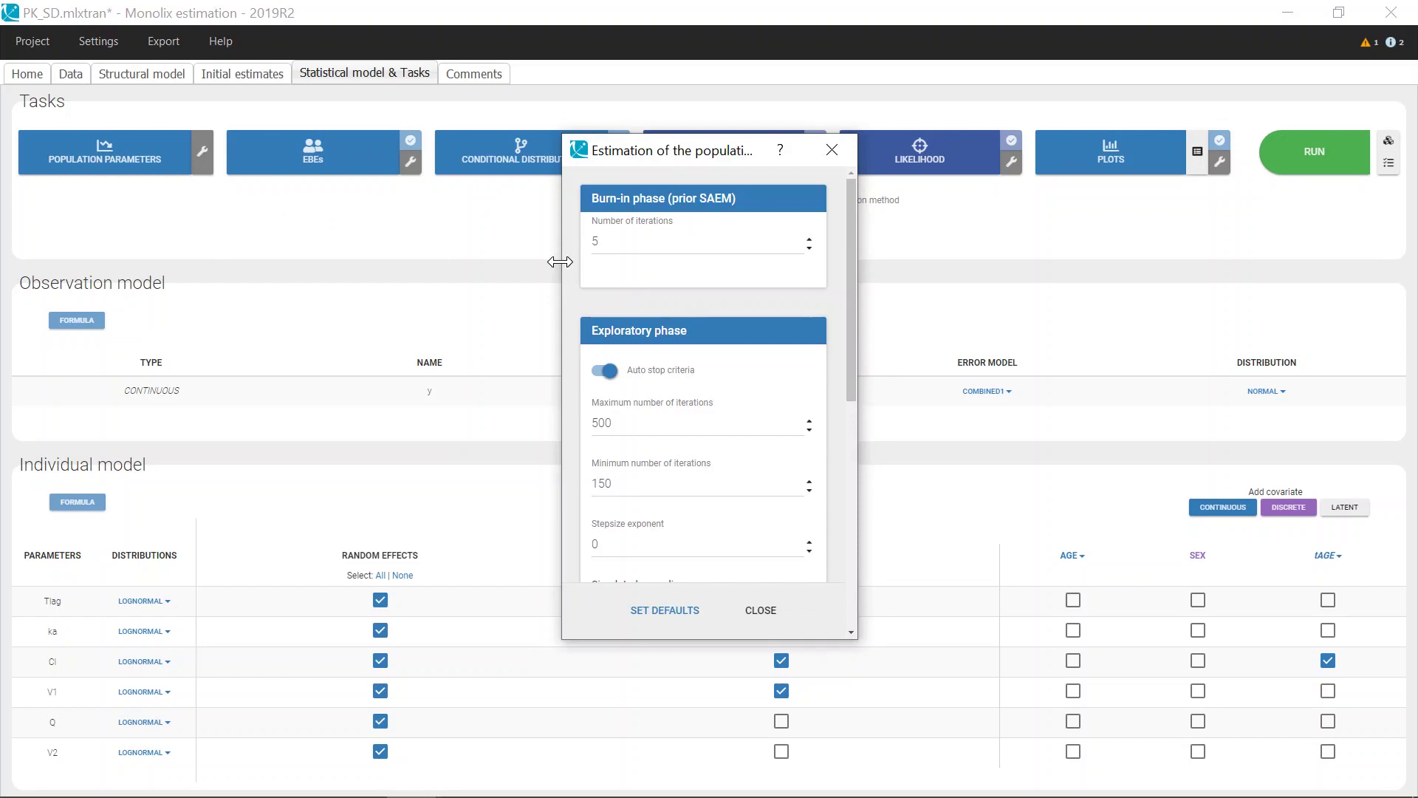
pyautogui.moveTo(563, 275); pyautogui.dragTo(119, 256)
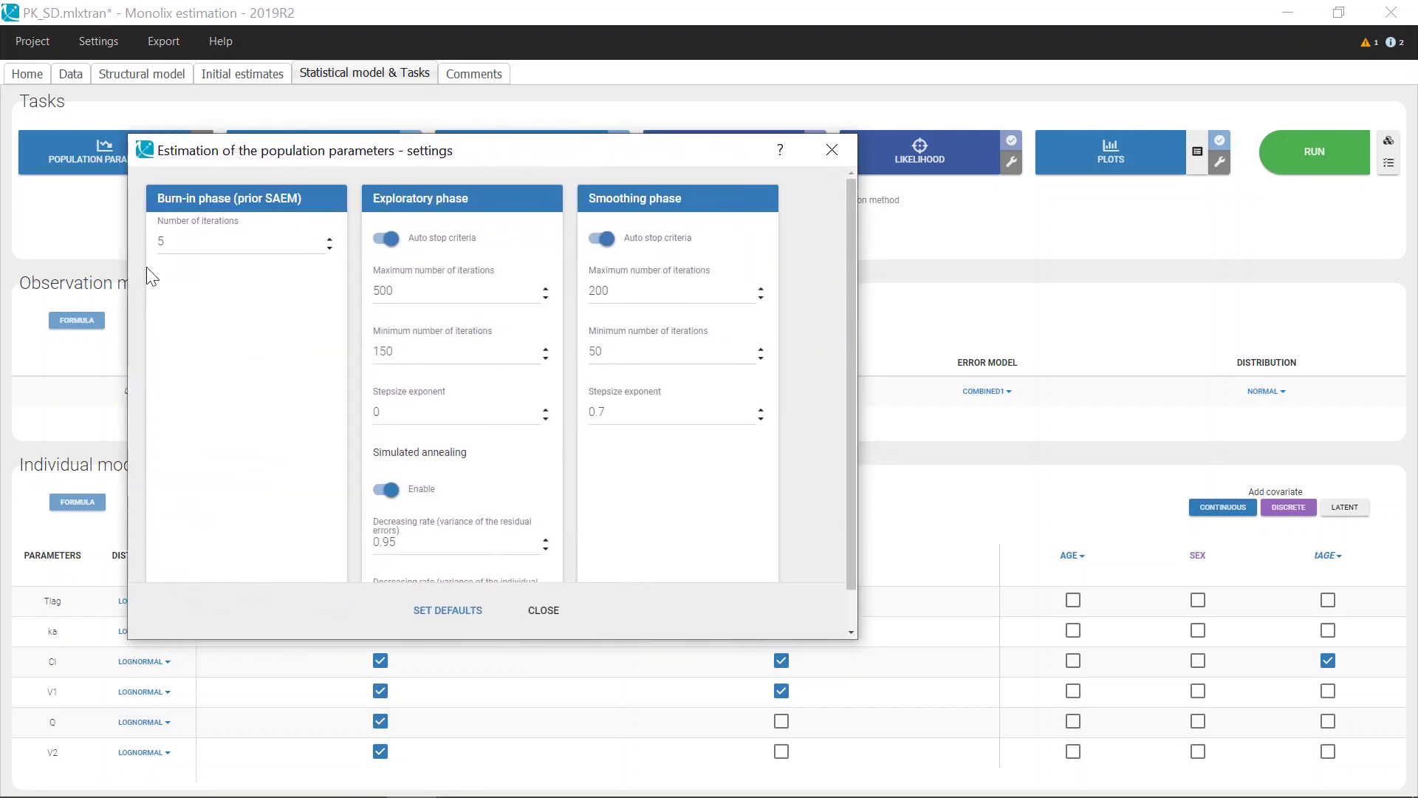
pyautogui.click(387, 238)
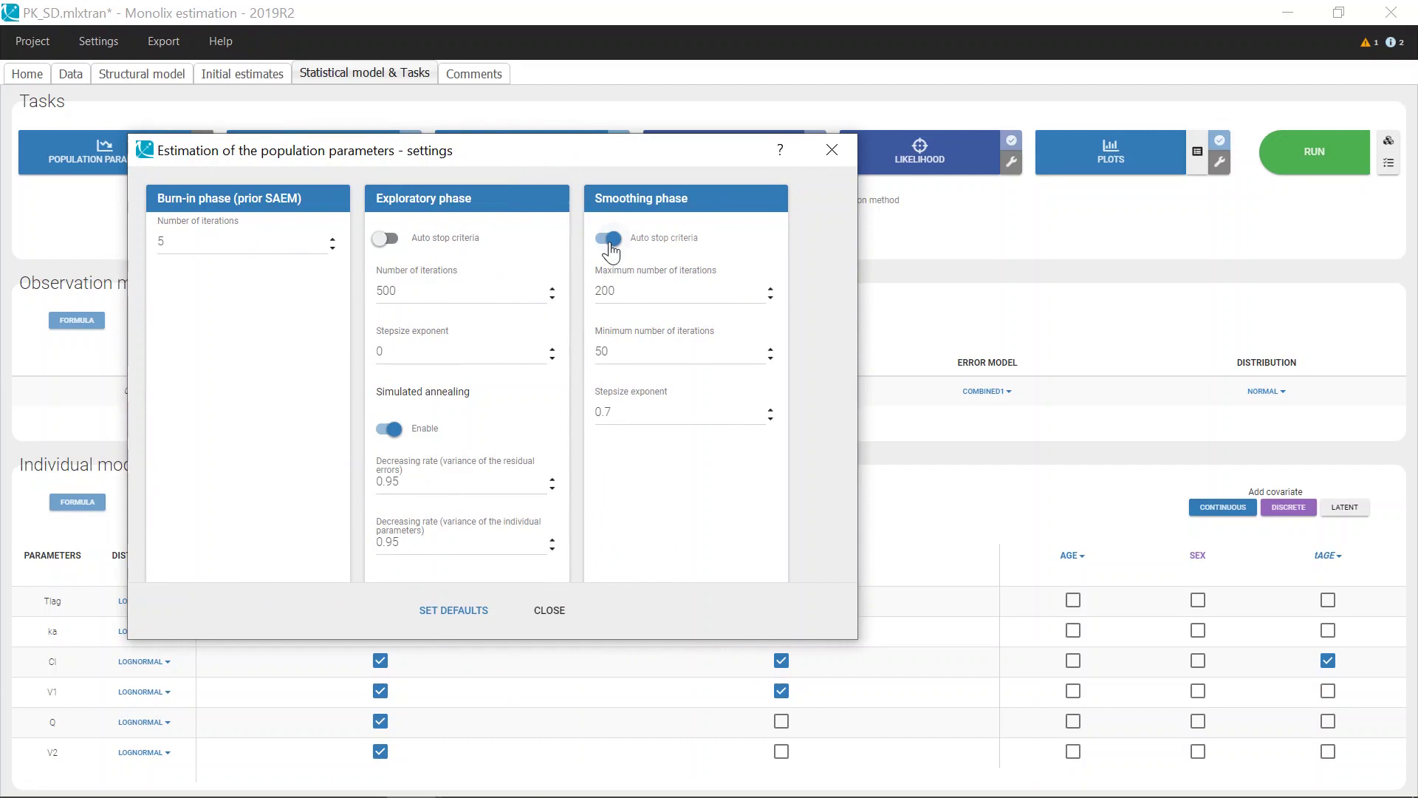
pyautogui.click(603, 239)
pyautogui.doubleClick(388, 290)
pyautogui.write('0')
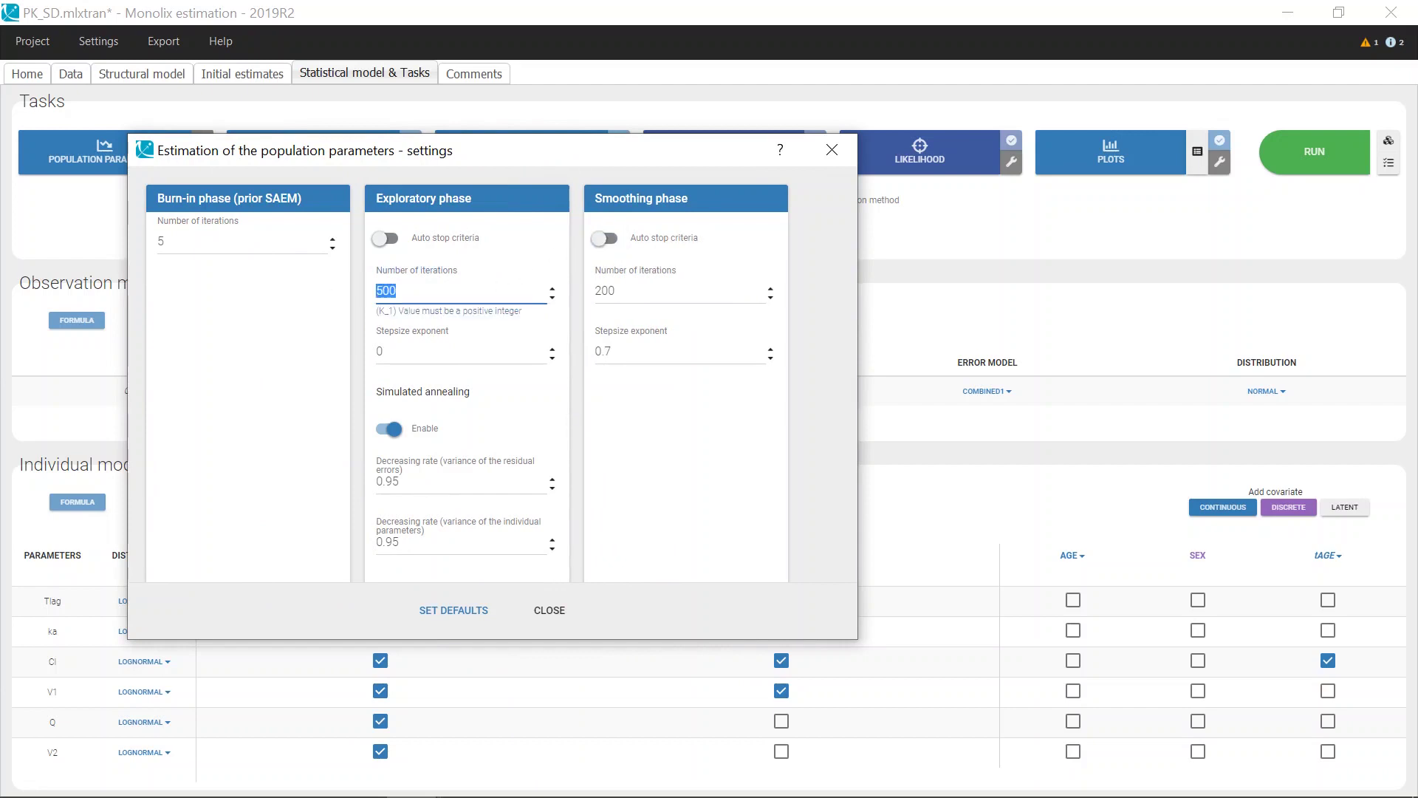
pyautogui.hotkey('shift', 'Tab')
pyautogui.write('0')
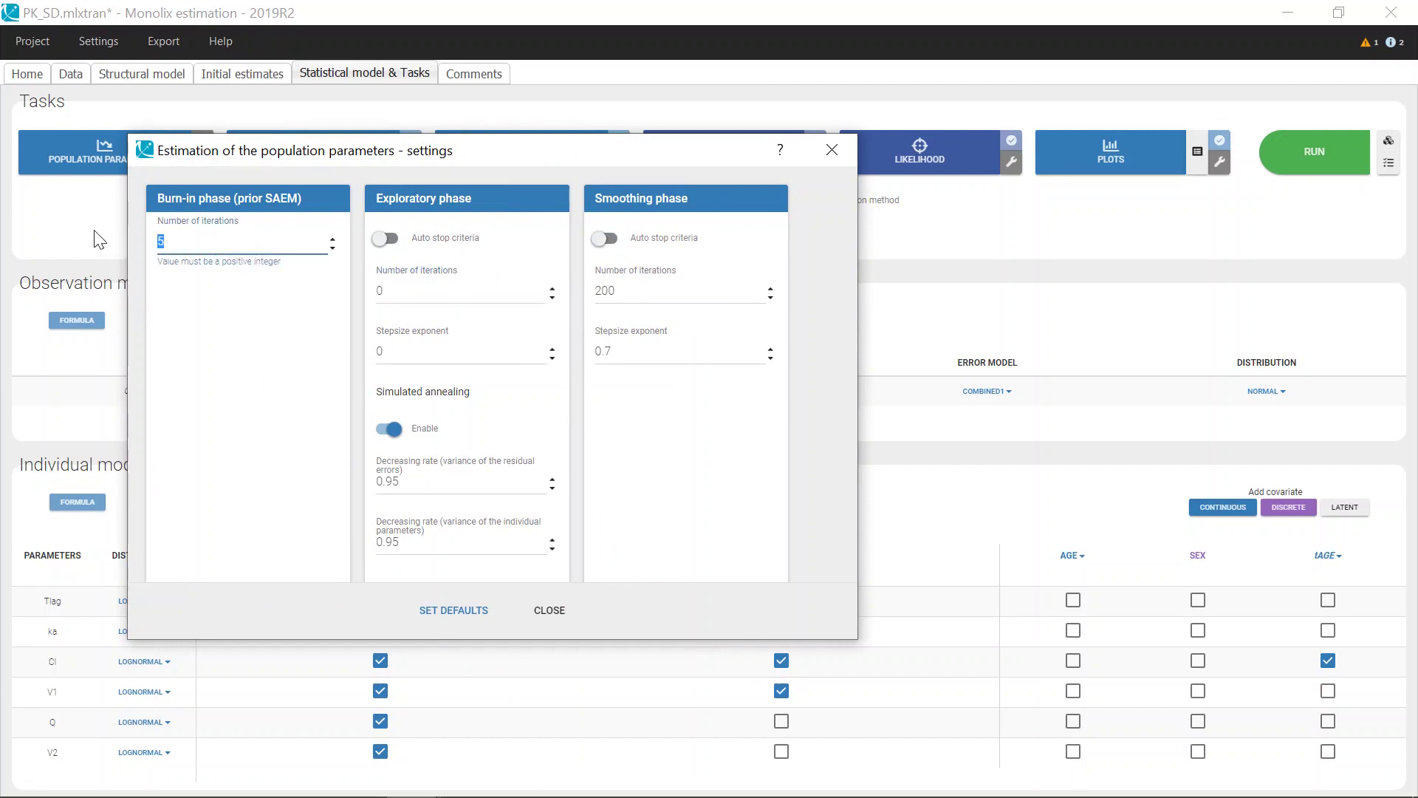
pyautogui.doubleClick(605, 290)
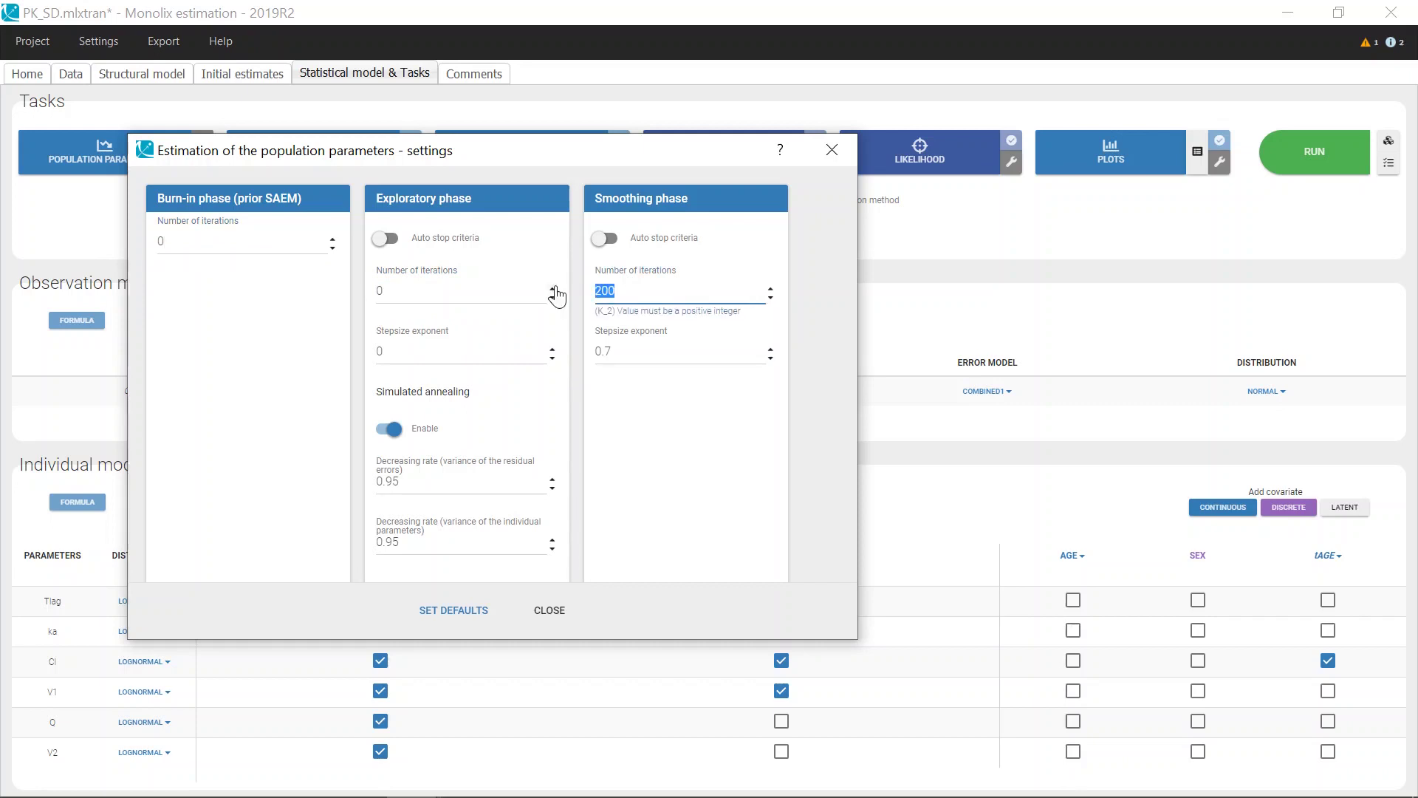
pyautogui.write('0')
pyautogui.click(557, 610)
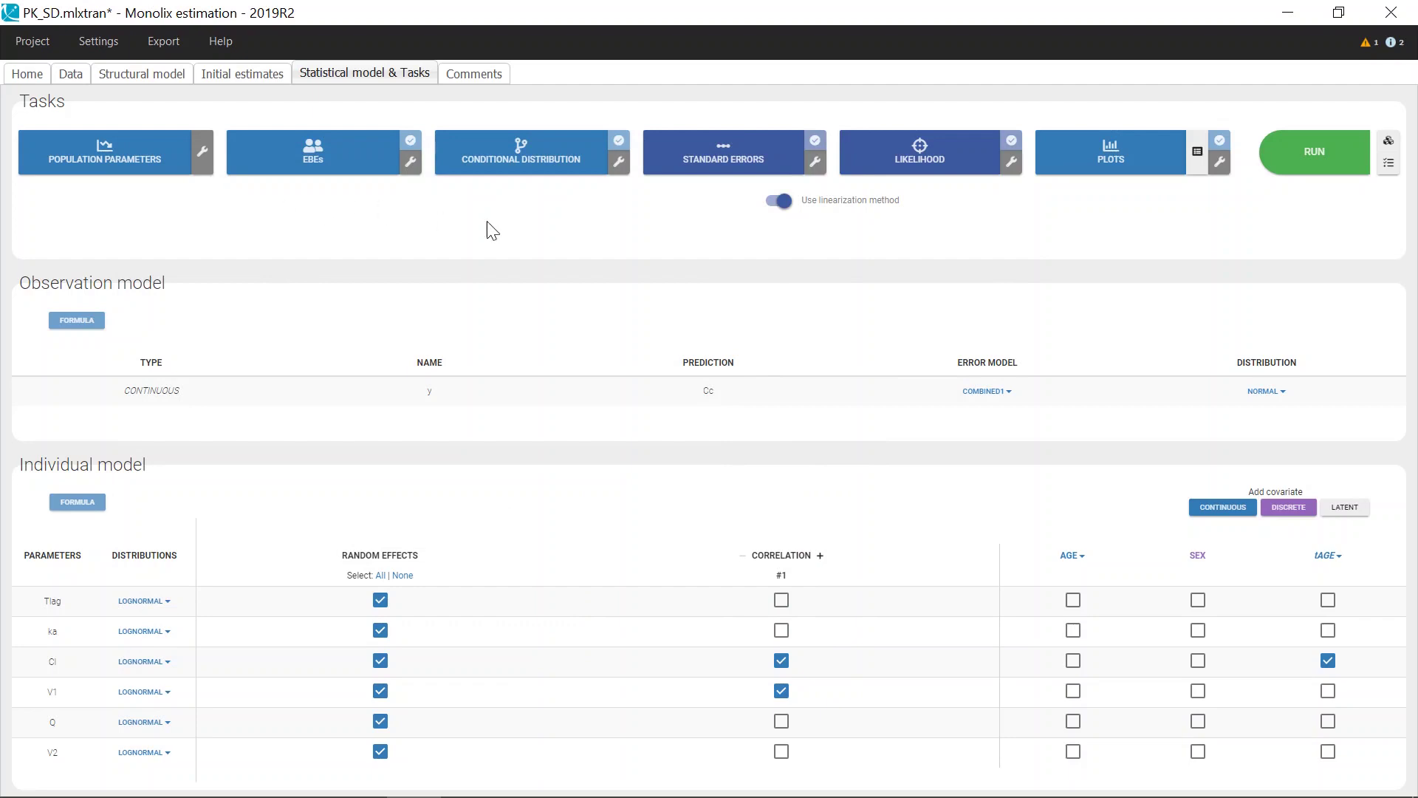
# Step: Turn off the conditional distribution, standard errors and likelihood tasks, leaving the selected plots unchanged
pyautogui.click(619, 140)
pyautogui.click(815, 140)
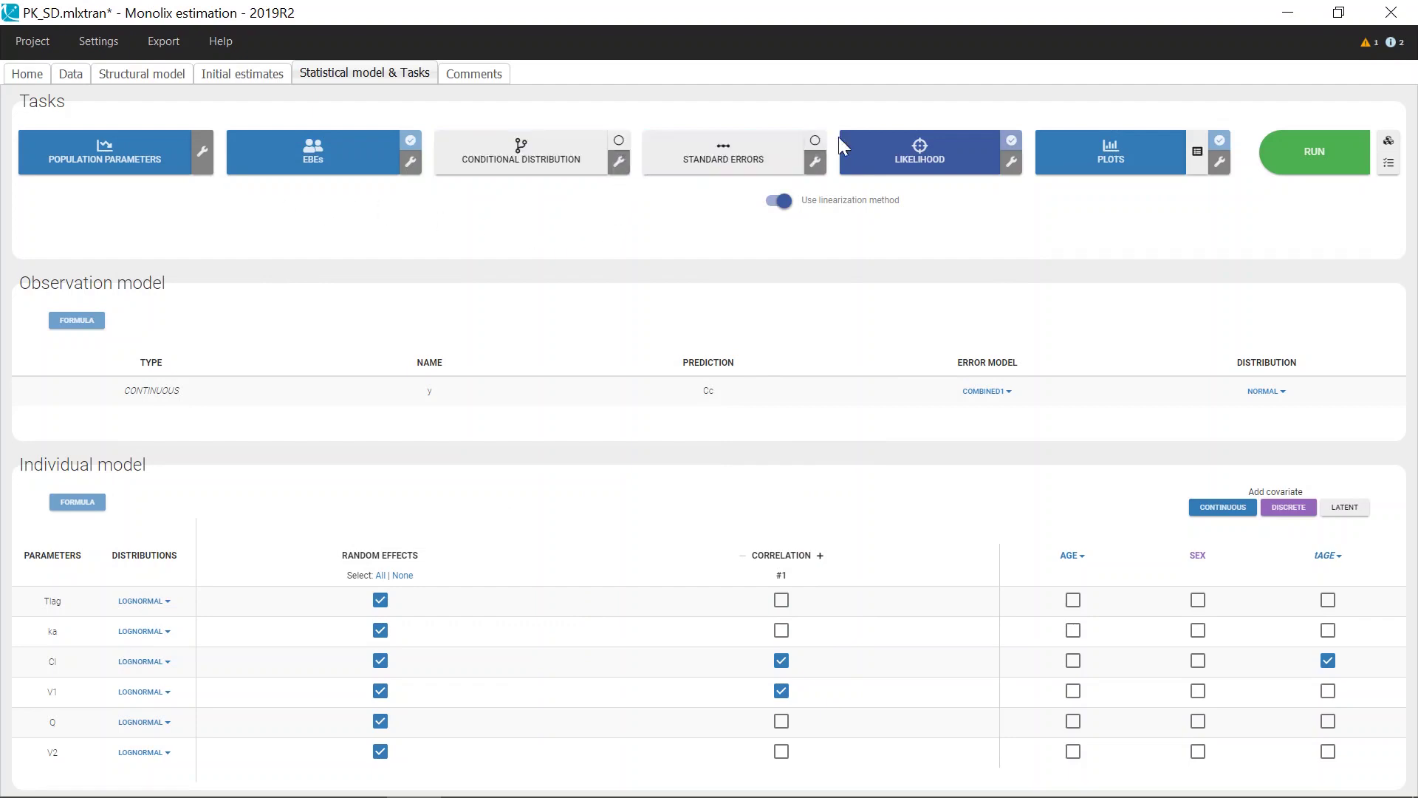
pyautogui.click(1011, 141)
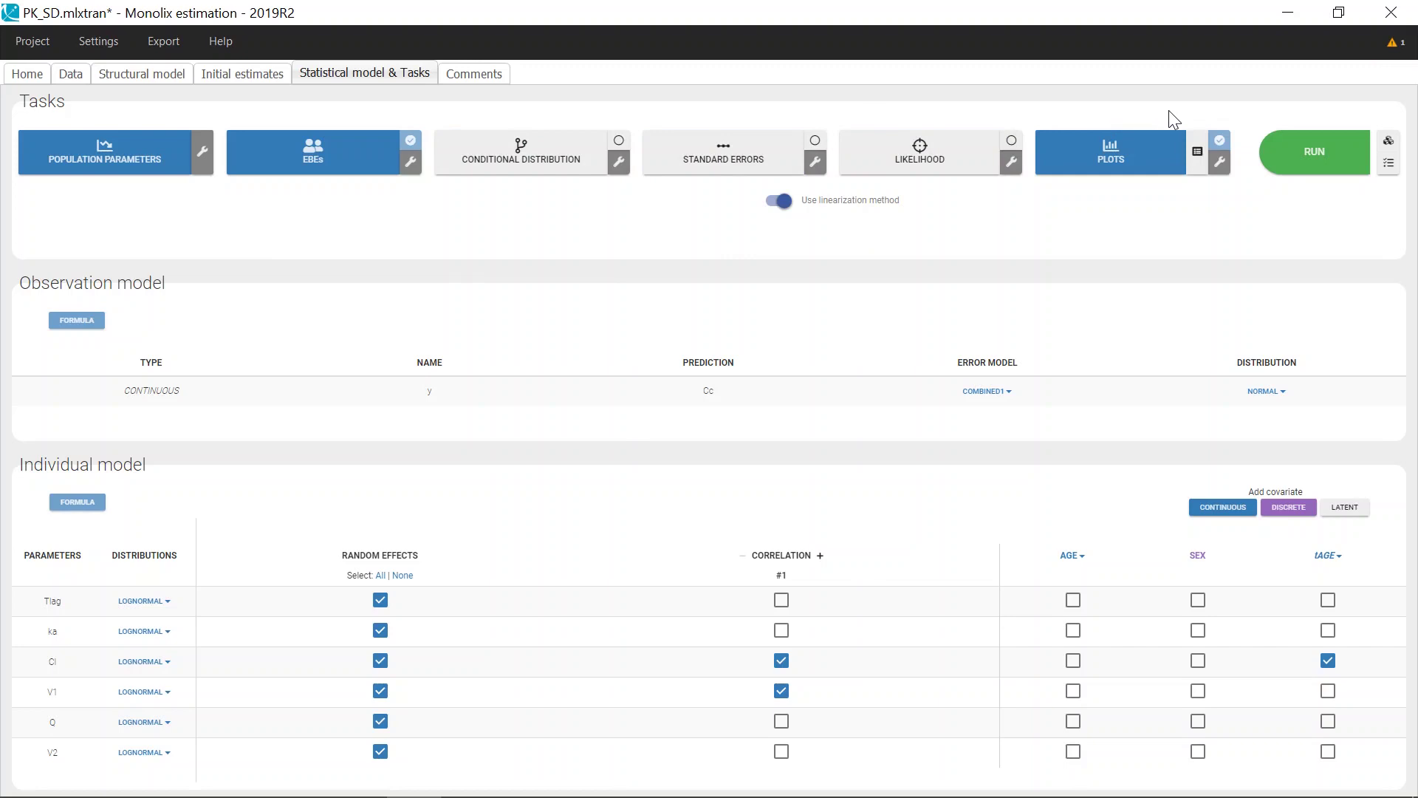
pyautogui.click(1198, 152)
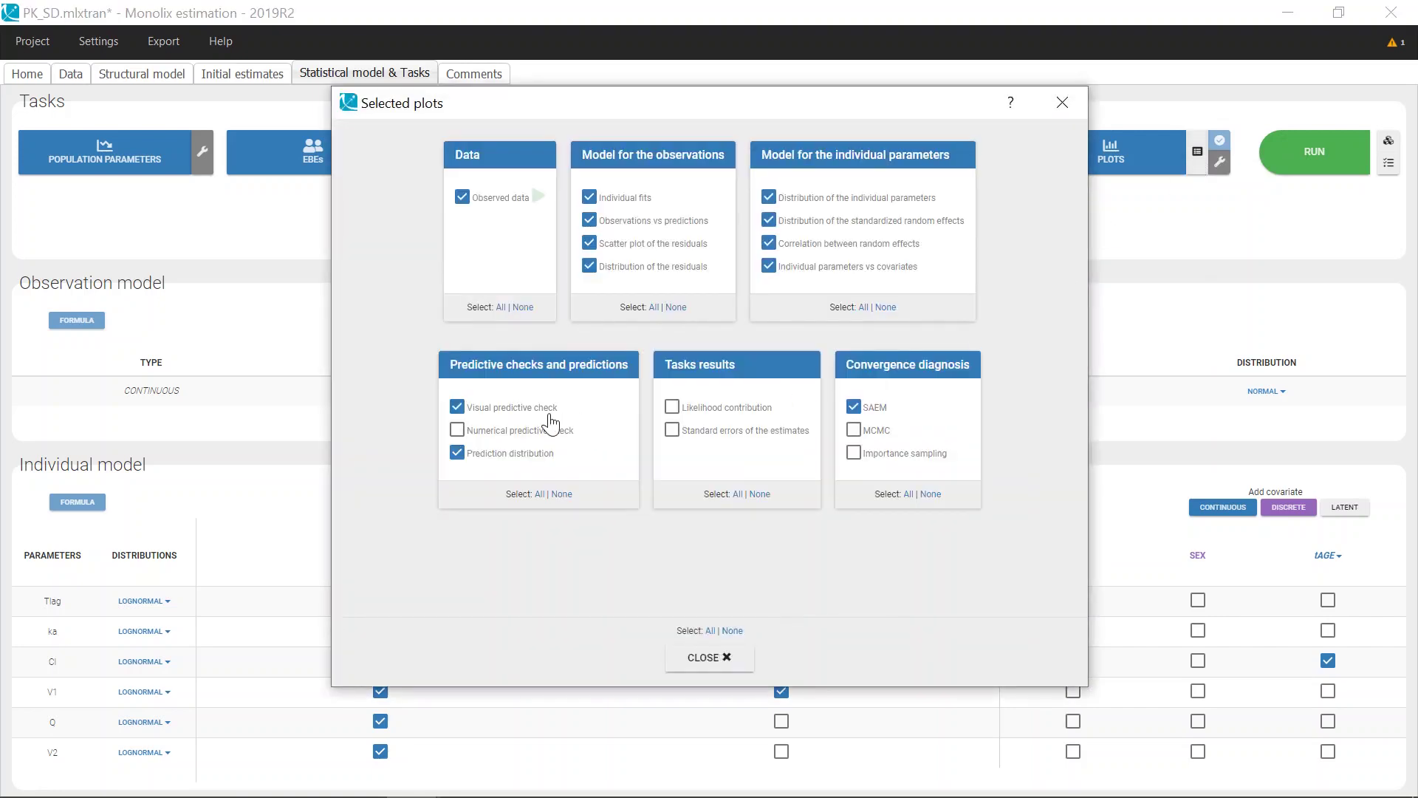
pyautogui.click(702, 657)
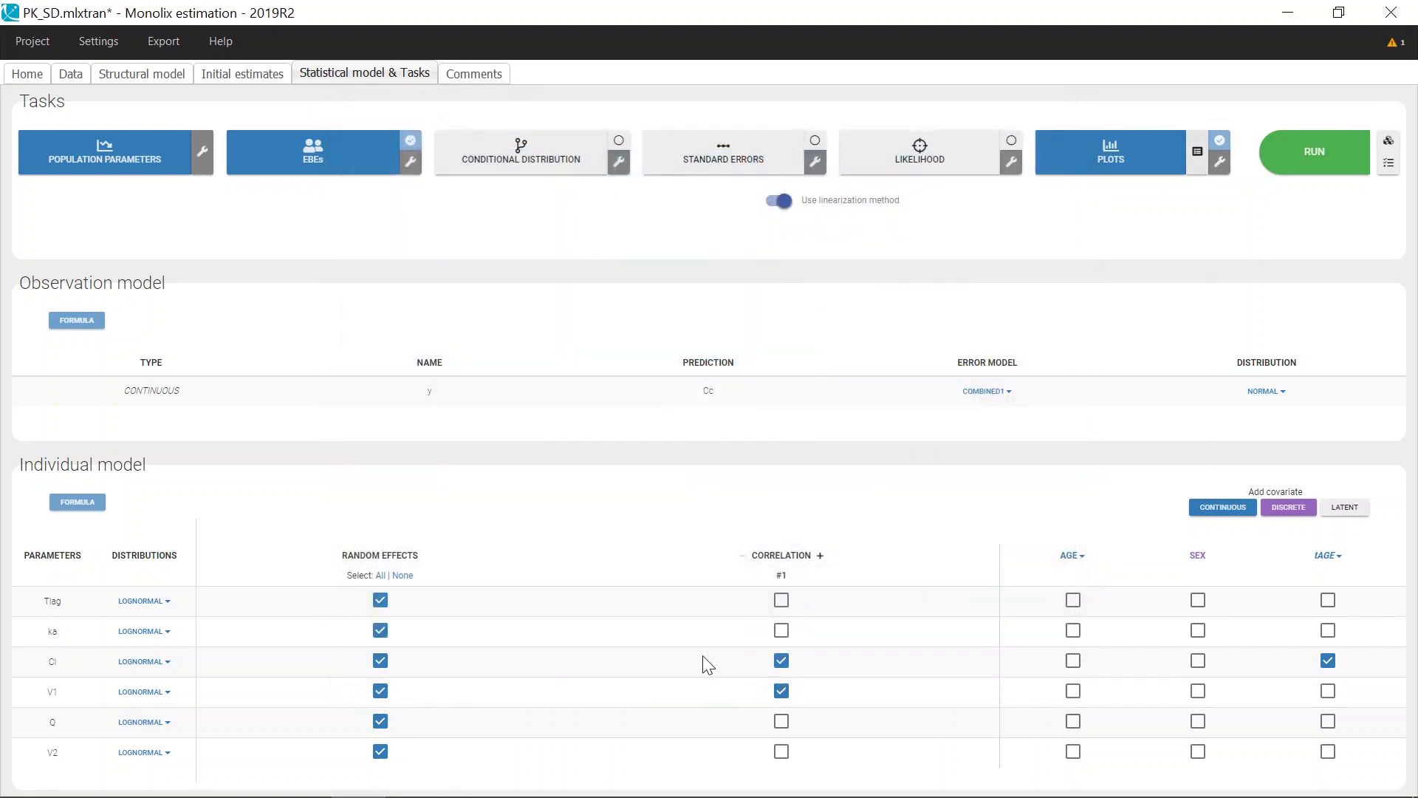
# Step: Save the project as PK_MD.mlxtran and run the zero-iteration estimation
pyautogui.click(34, 41)
pyautogui.click(69, 126)
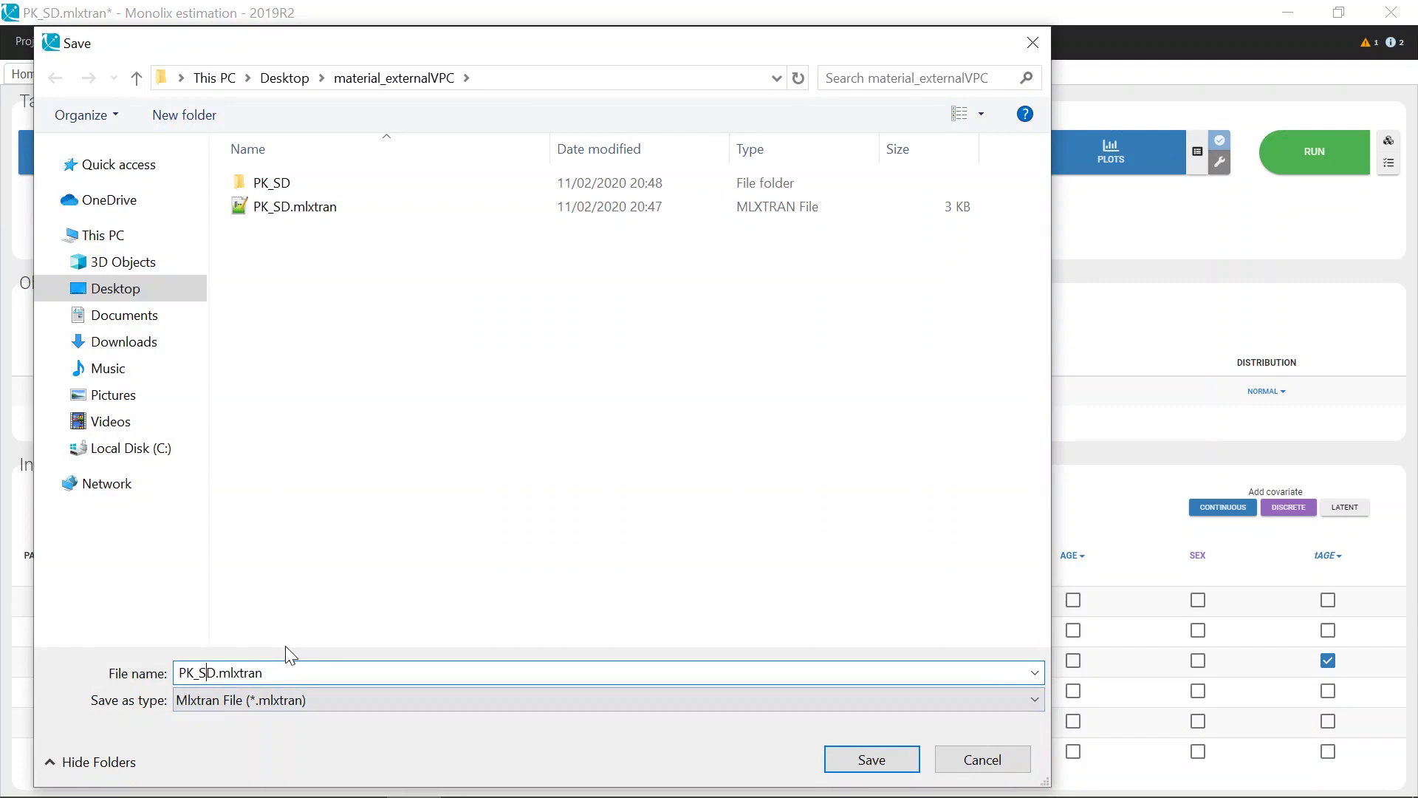
pyautogui.press('BackSpace')
pyautogui.write('M')
pyautogui.press('Return')
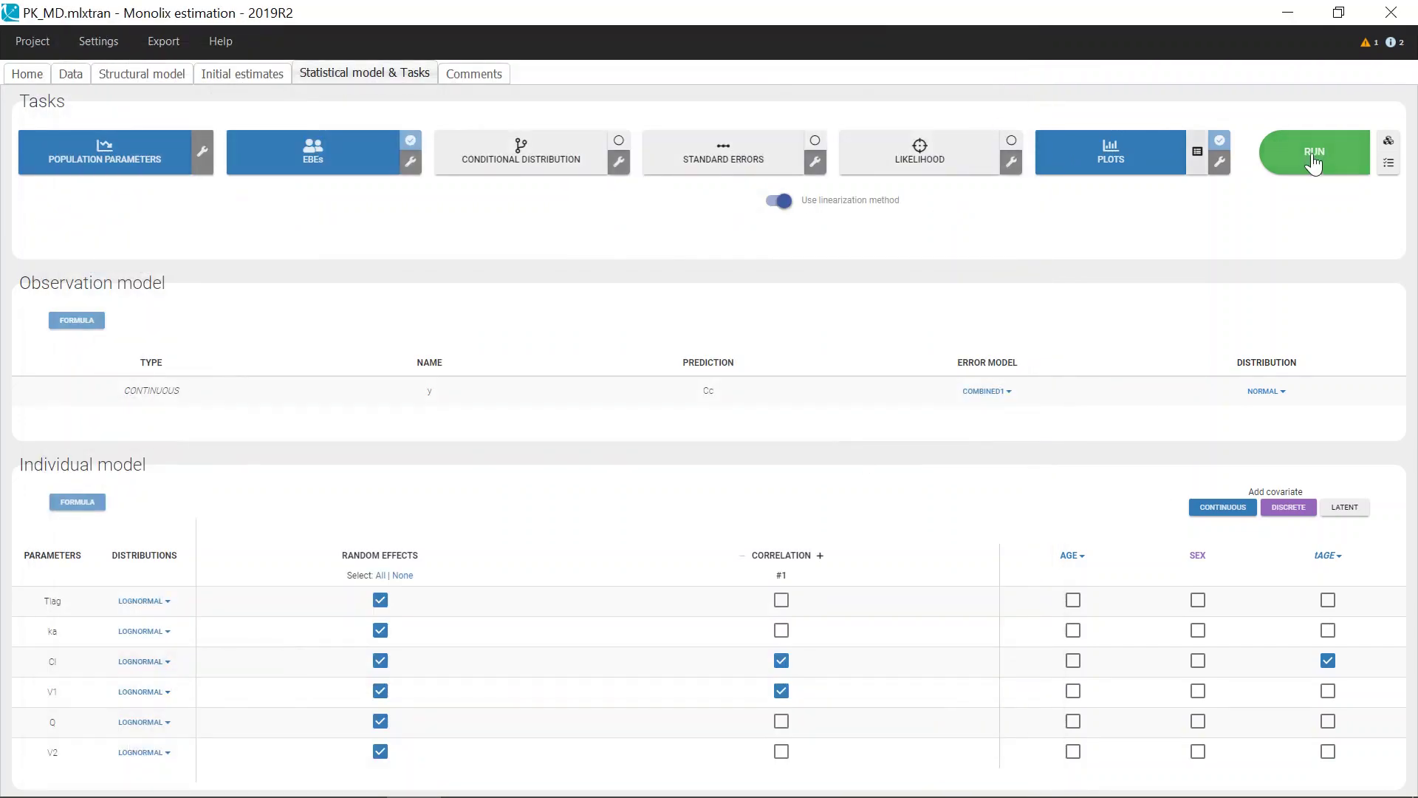
pyautogui.click(1314, 155)
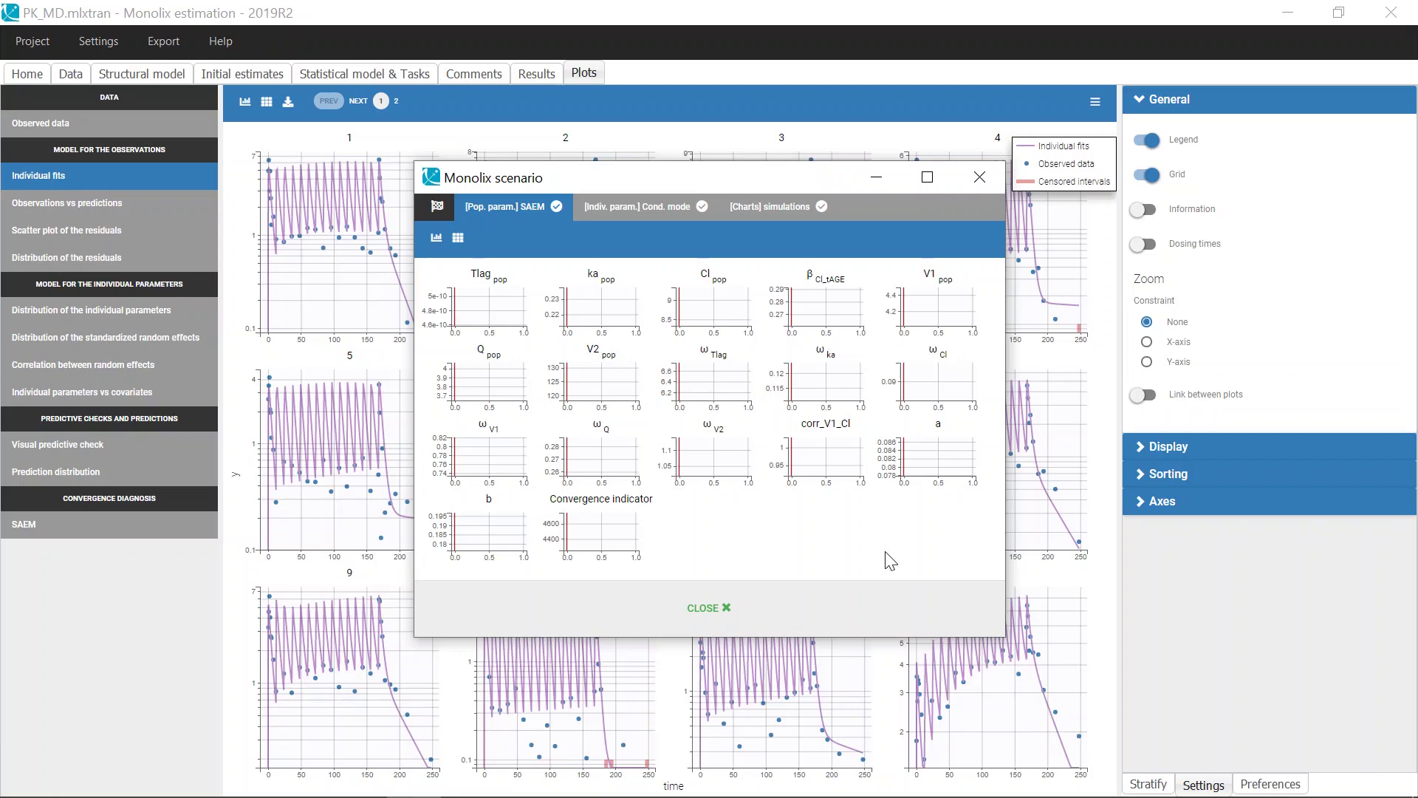
# Step: Dismiss the run summary and display the PK_MD visual predictive check
pyautogui.click(705, 608)
pyautogui.click(136, 125)
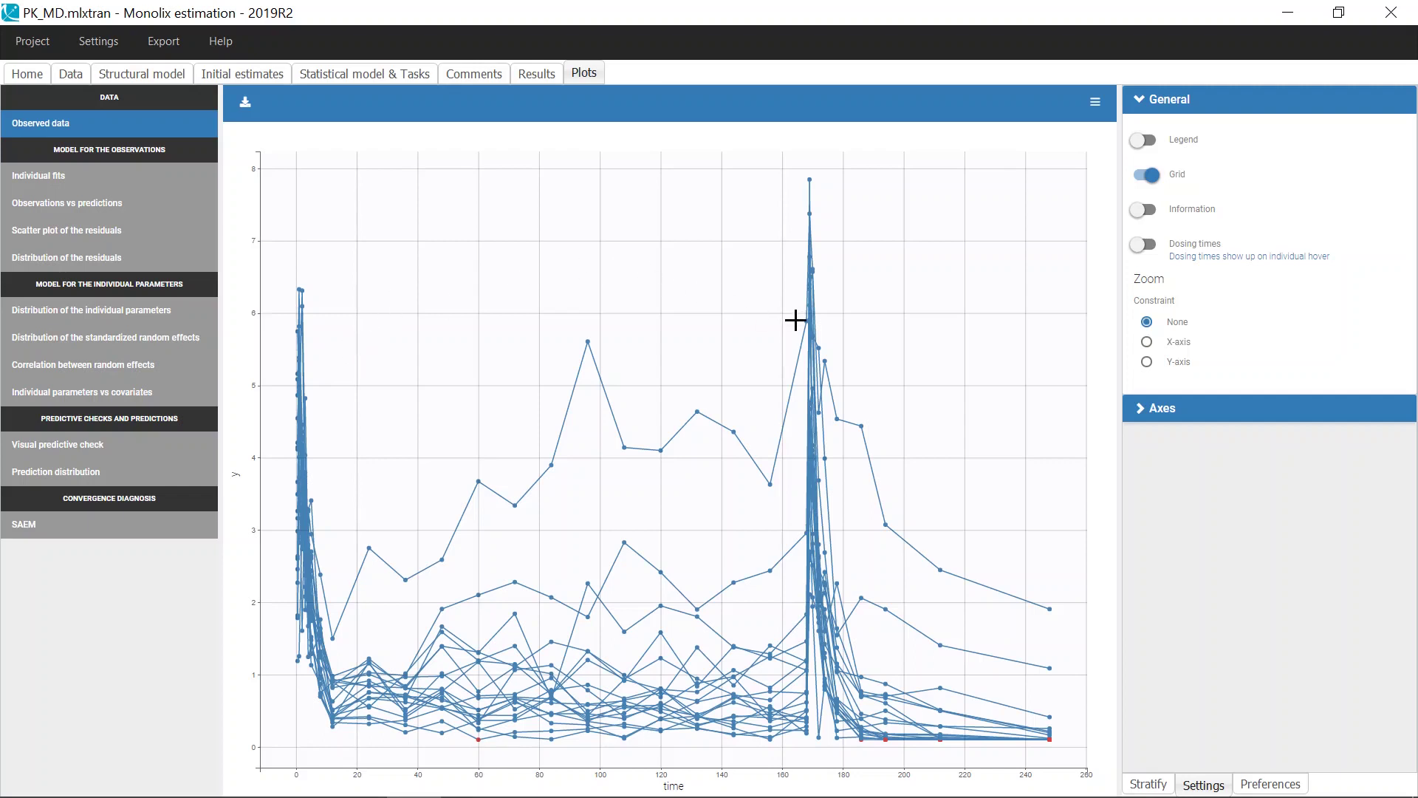
pyautogui.click(180, 451)
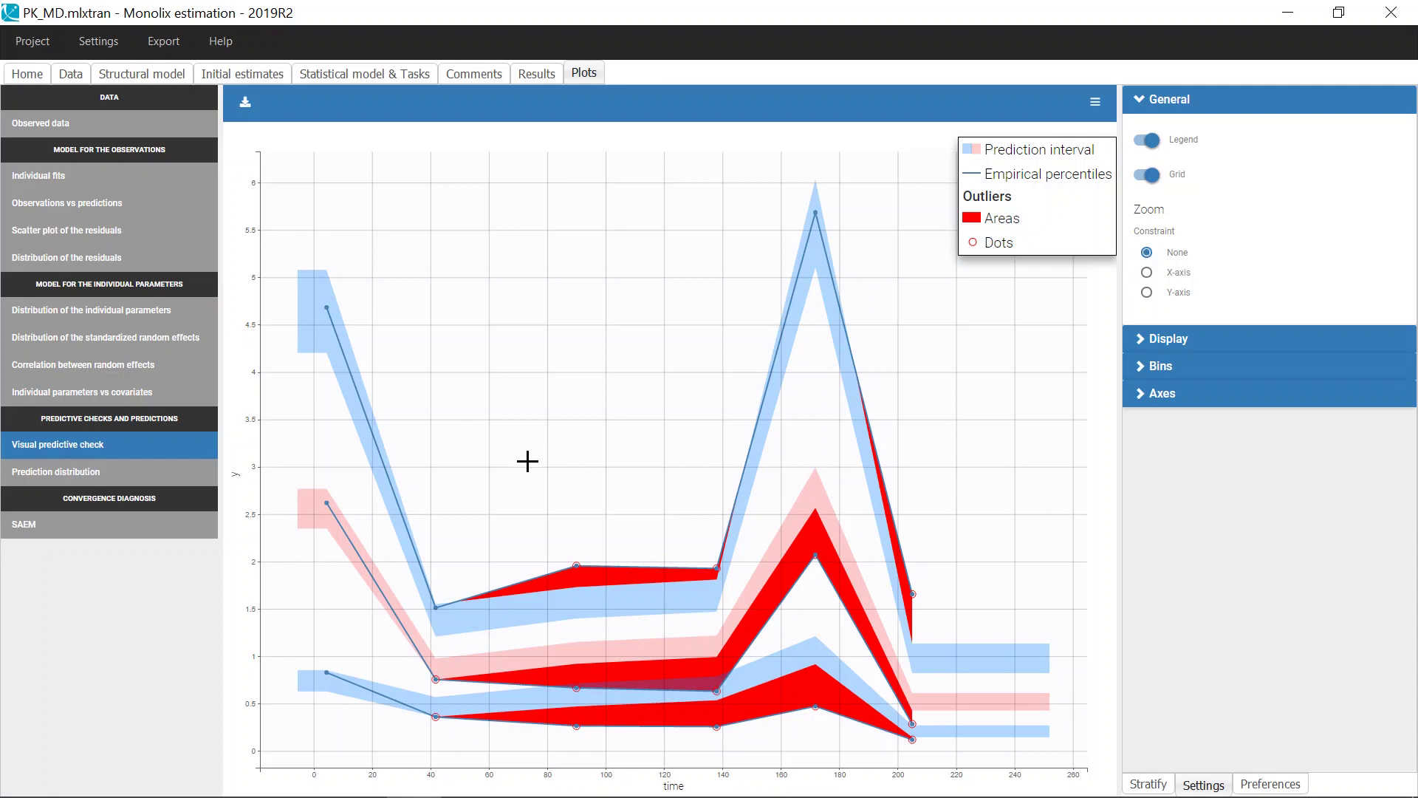
# Step: Show the PK_MD prediction distribution plot with observed concentrations overlaid
pyautogui.click(169, 479)
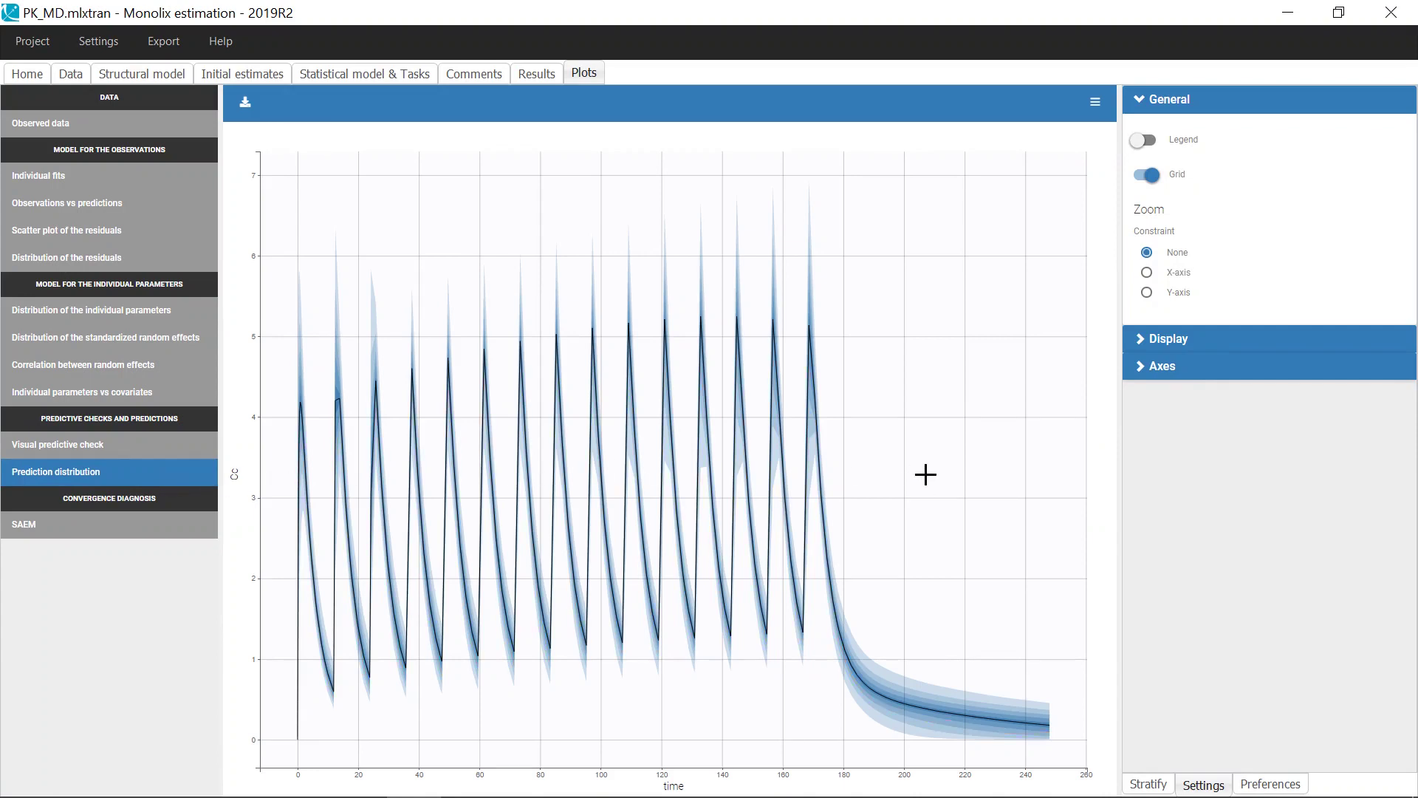
pyautogui.click(1160, 342)
pyautogui.click(1174, 387)
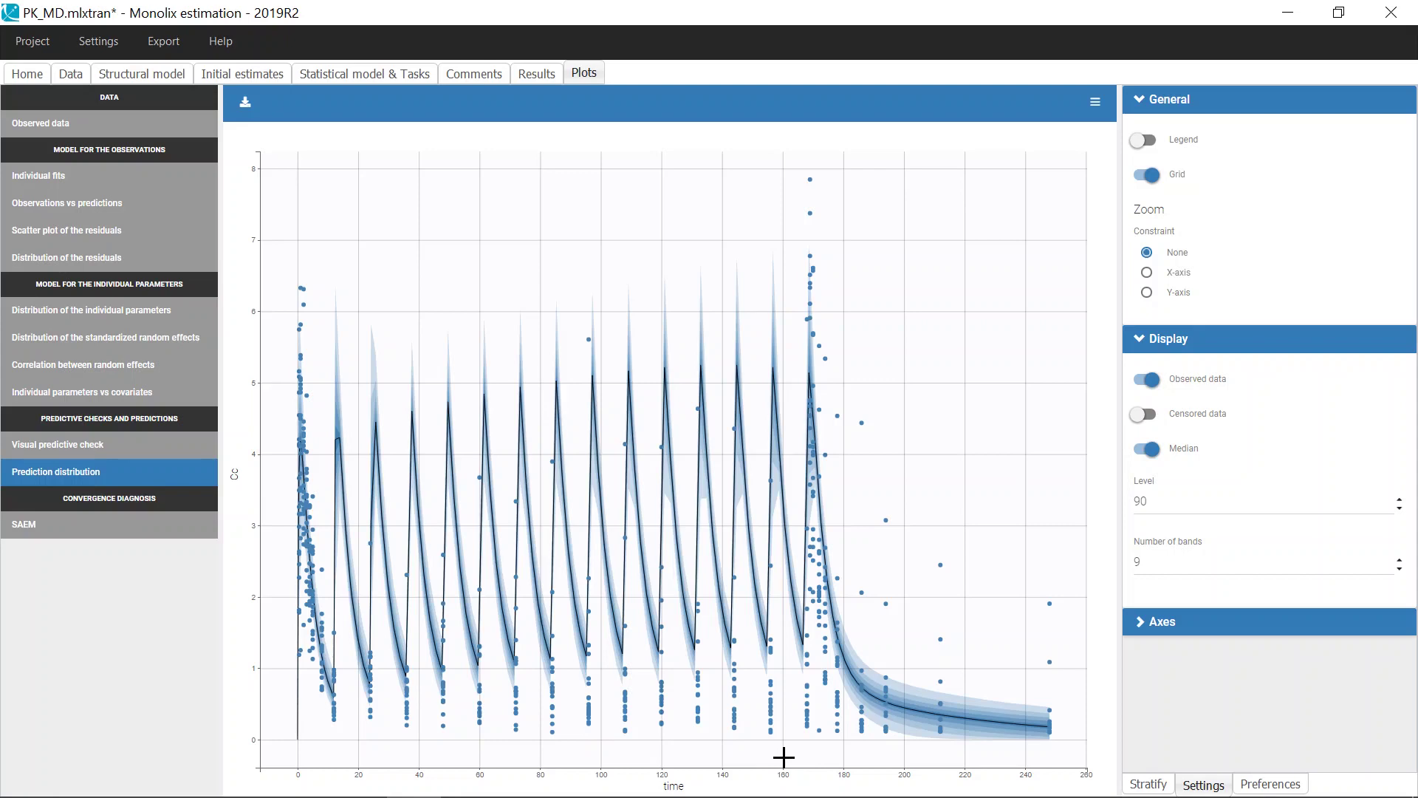
# Step: Display PK_MD's residual scatter plots and expand the Subplots settings
pyautogui.click(179, 237)
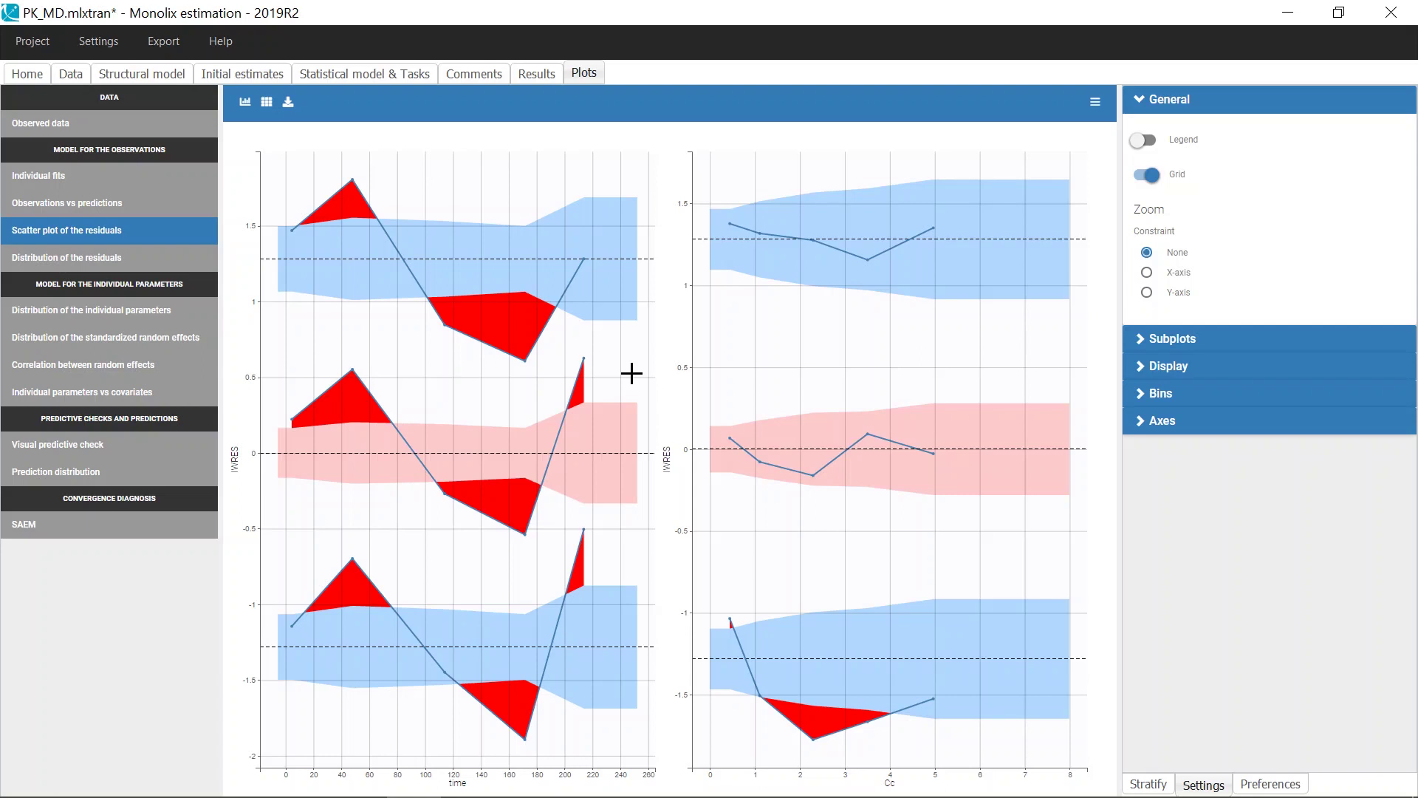
pyautogui.click(1172, 338)
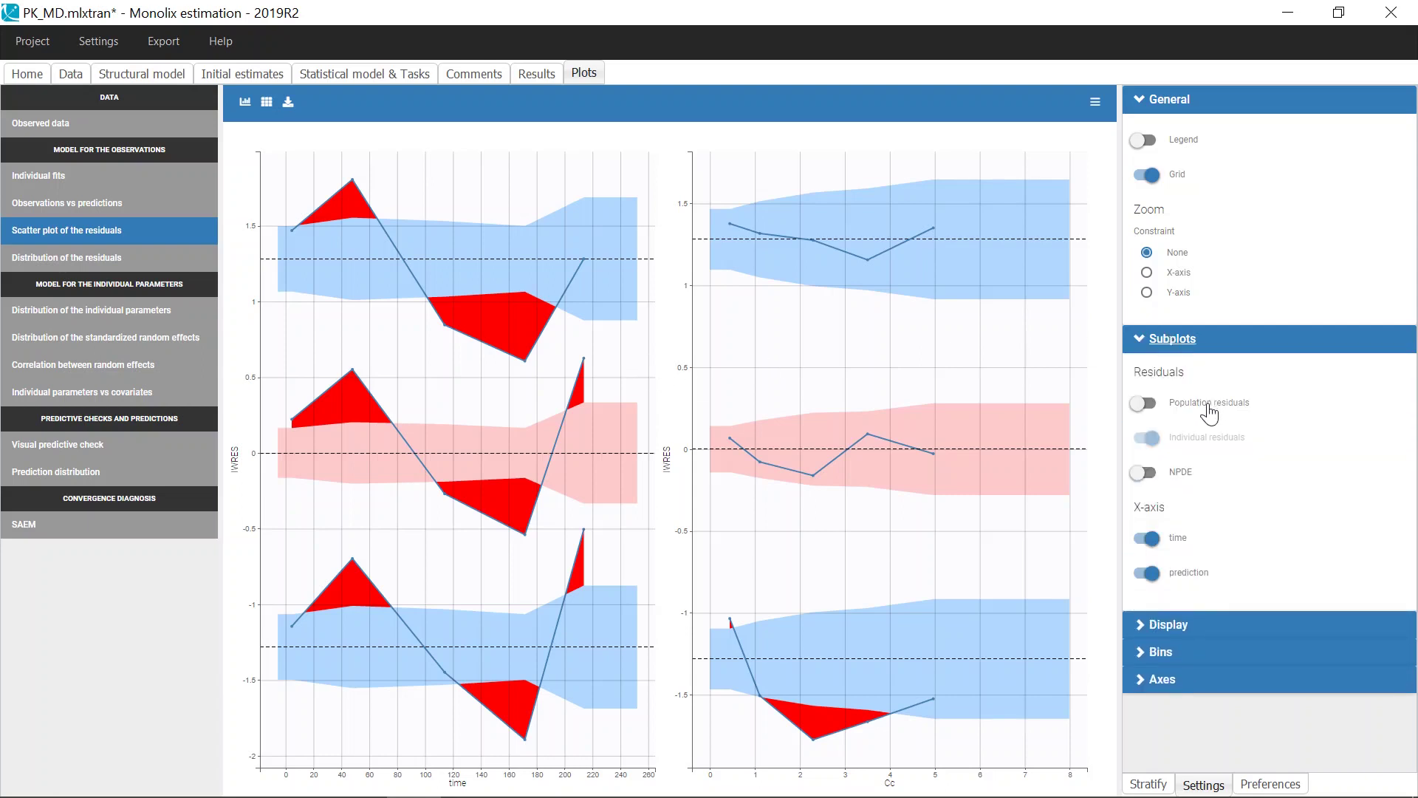